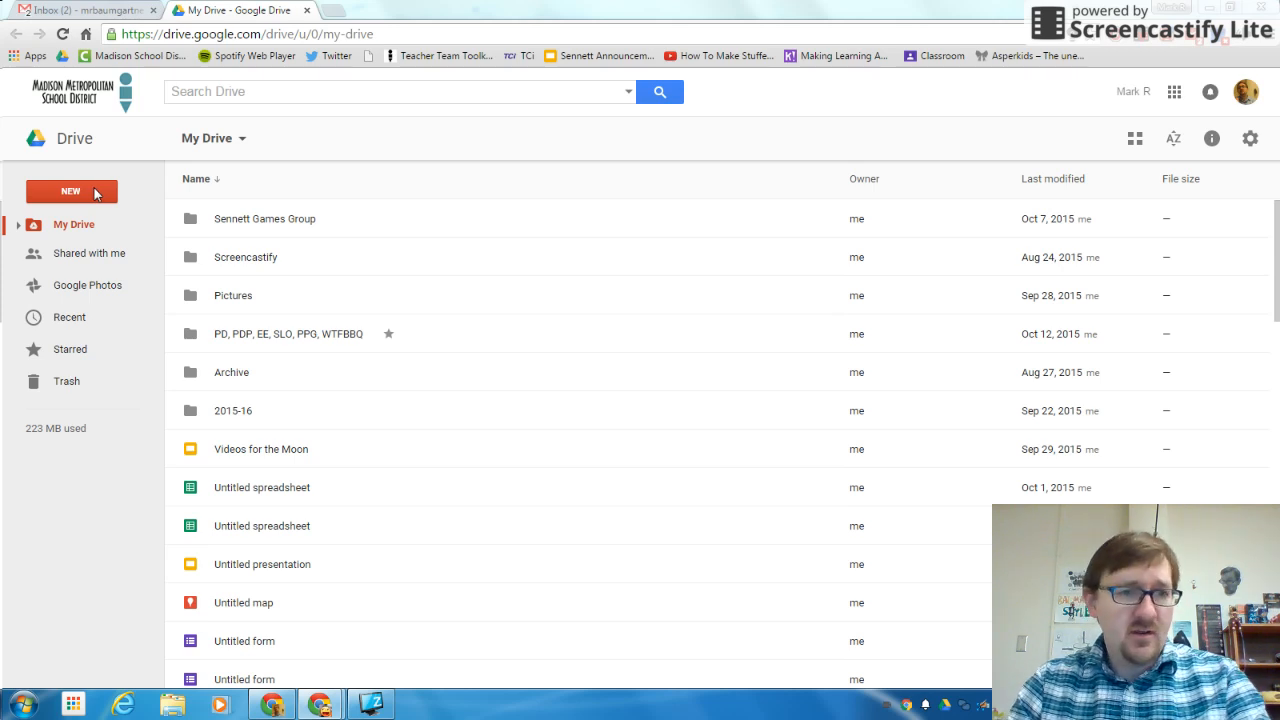
- Browse the apps that can be connected to Drive and view Floorplanner's details page
{"action": "left_click", "coordinate": [80, 198]}
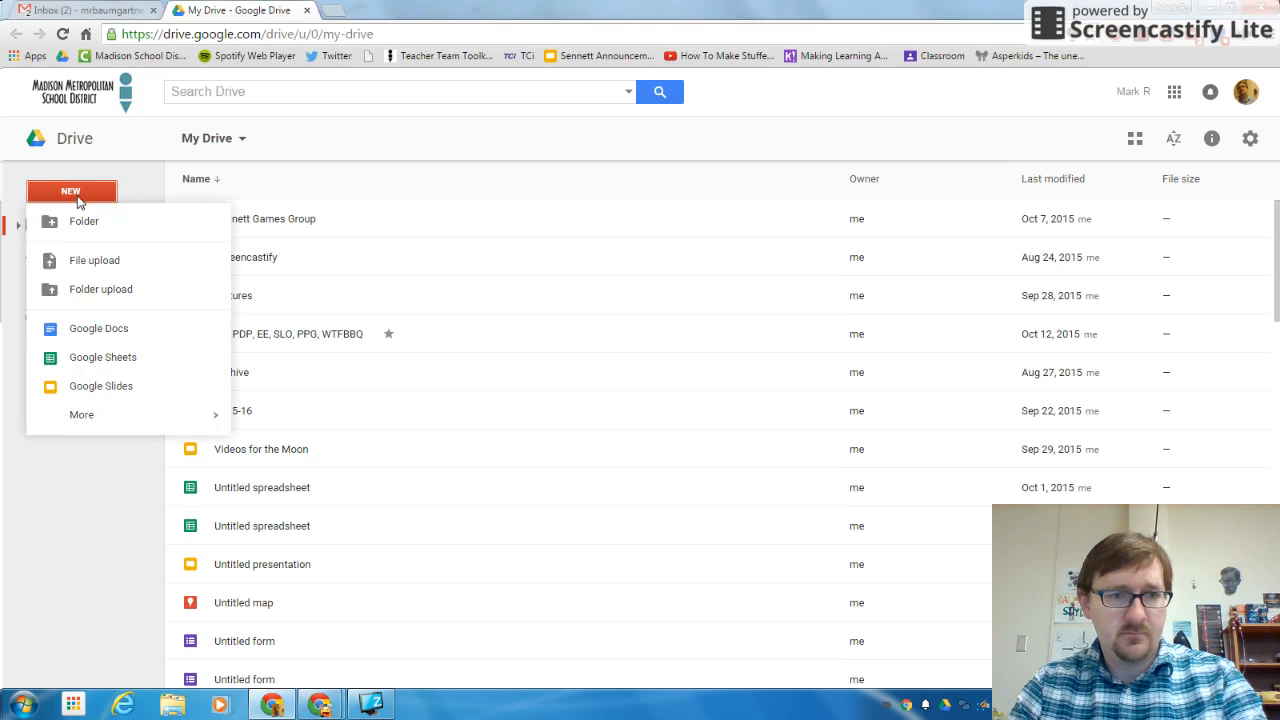
{"action": "mouse_move", "coordinate": [117, 418]}
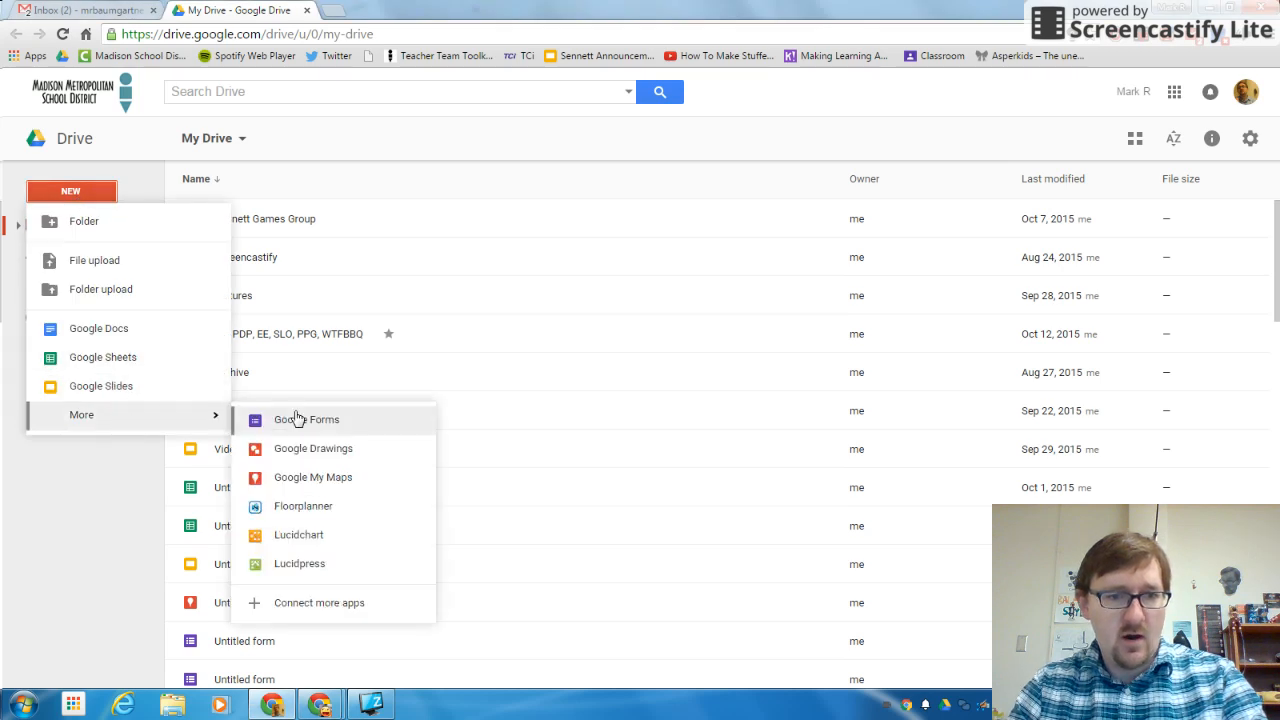
{"action": "left_click", "coordinate": [326, 603]}
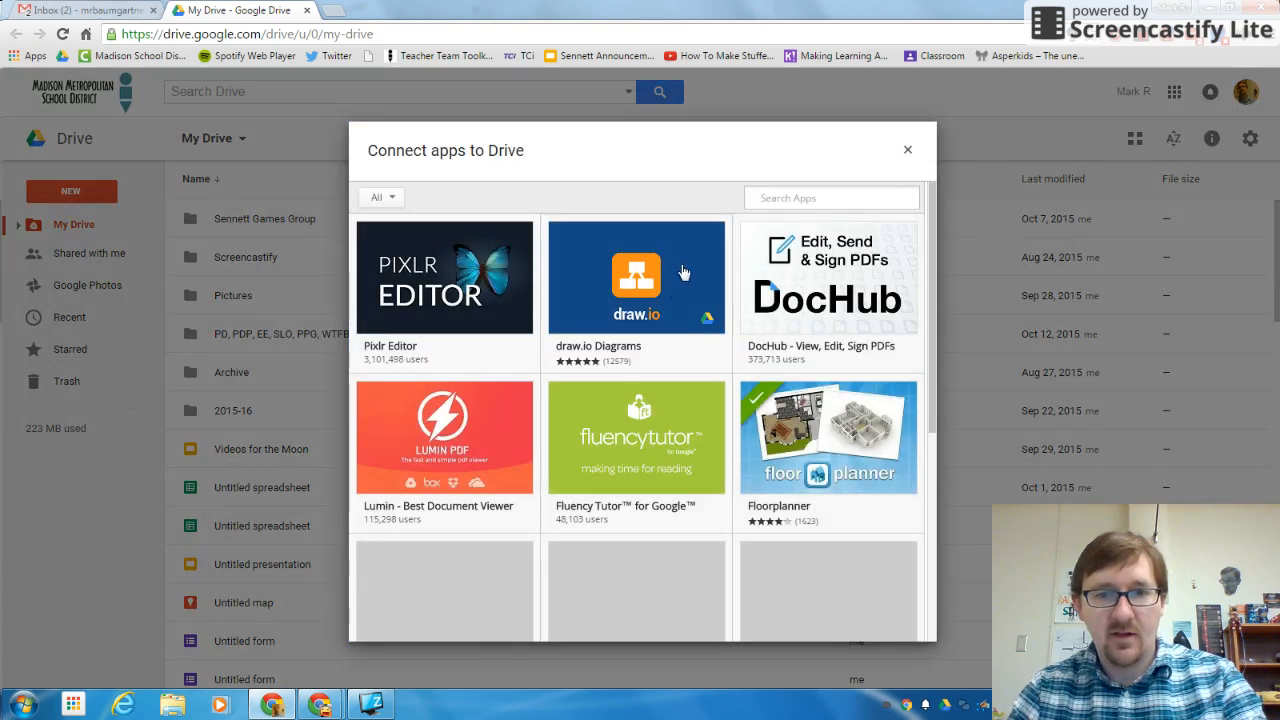
{"action": "scroll", "coordinate": [847, 466], "scroll_direction": "down", "scroll_amount": 10}
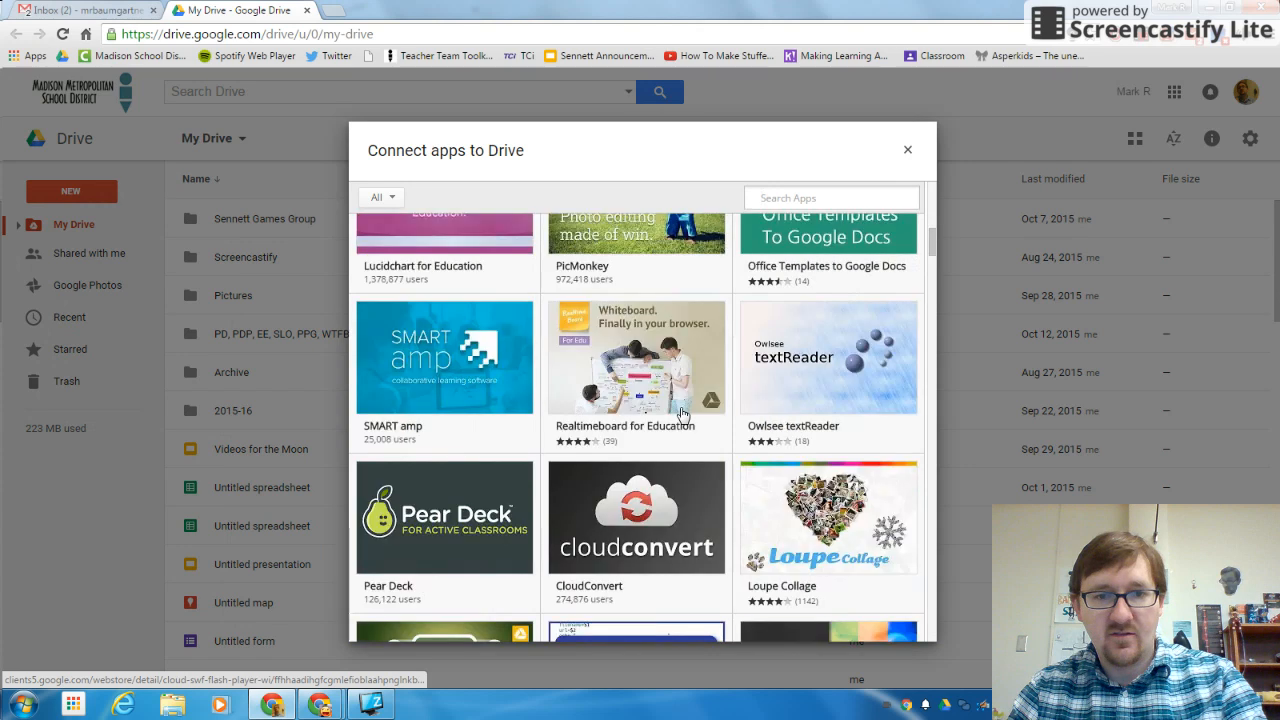
{"action": "scroll", "coordinate": [683, 416], "scroll_direction": "up", "scroll_amount": 10}
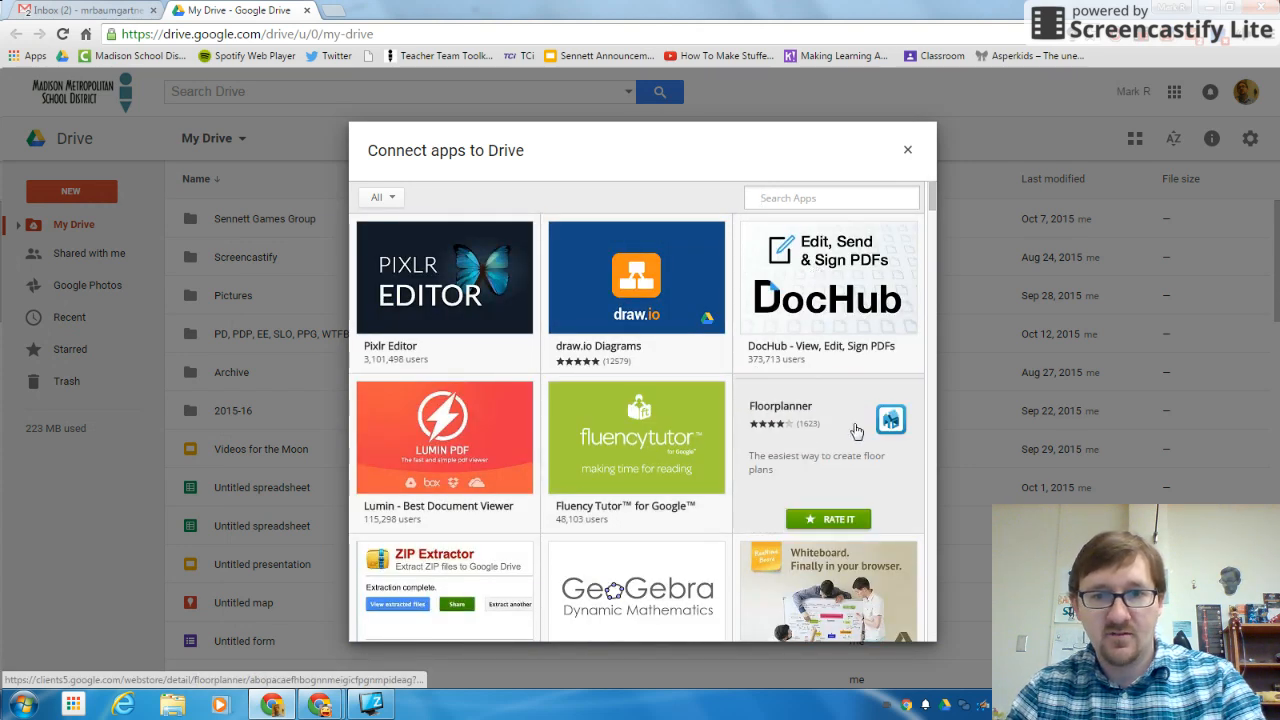
{"action": "left_click", "coordinate": [845, 490]}
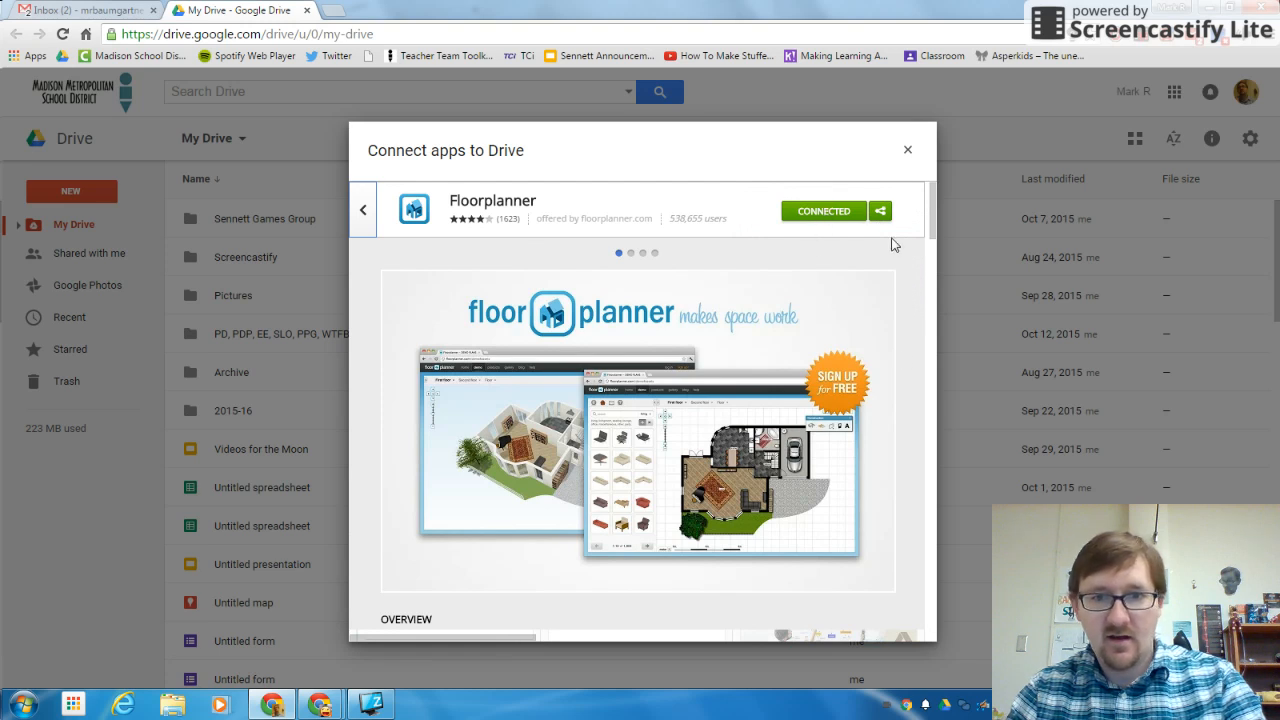
{"action": "left_click", "coordinate": [908, 152]}
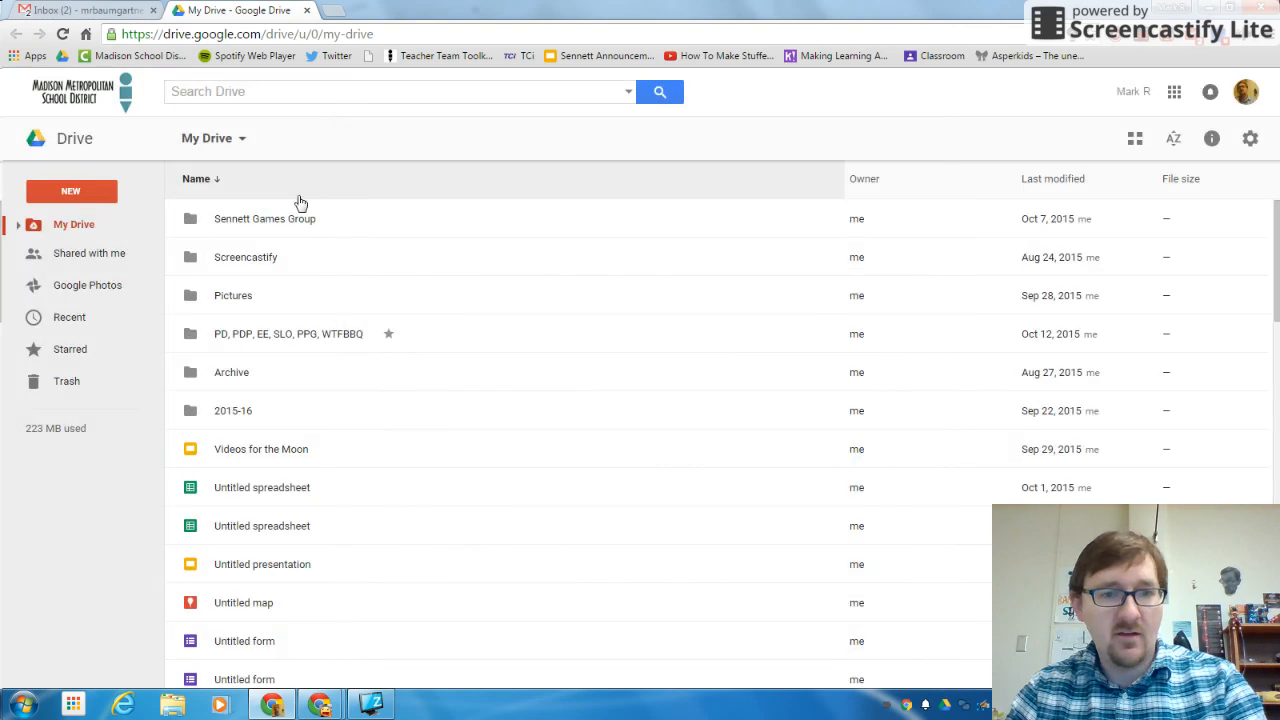
{"action": "left_click", "coordinate": [86, 191]}
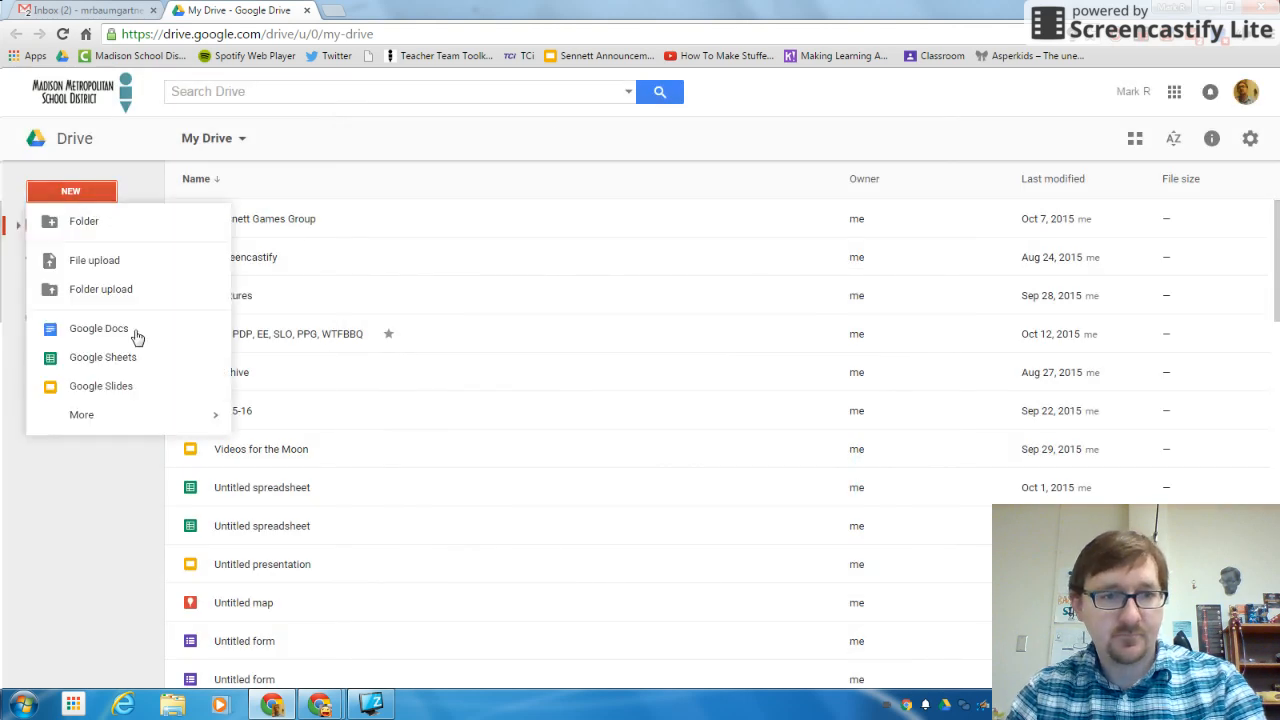
{"action": "mouse_move", "coordinate": [158, 430]}
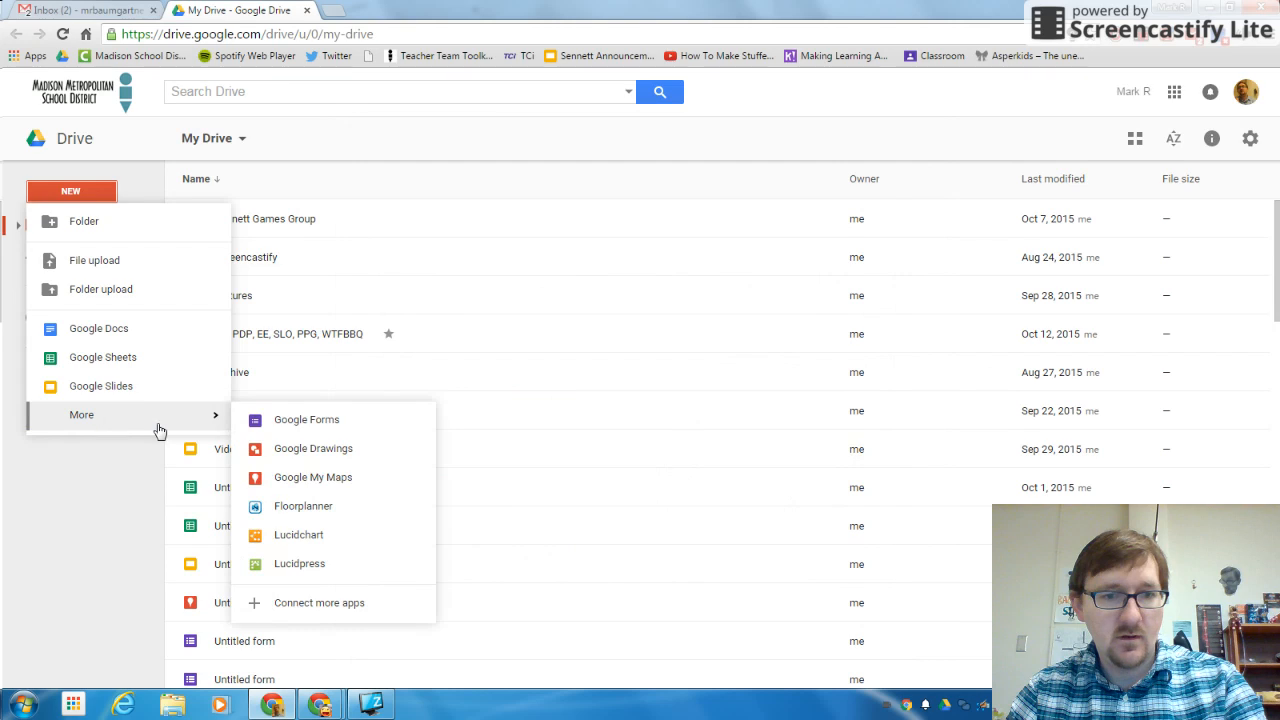
{"action": "left_click", "coordinate": [310, 508]}
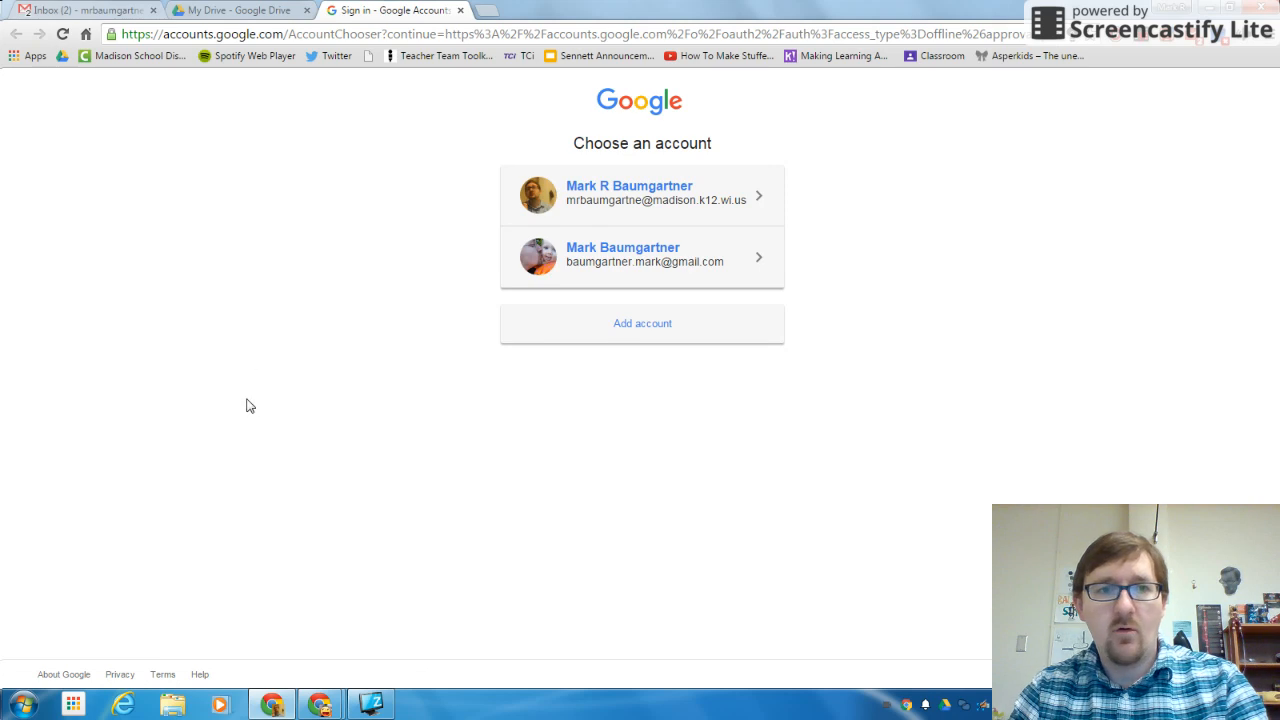
{"action": "left_click", "coordinate": [460, 10]}
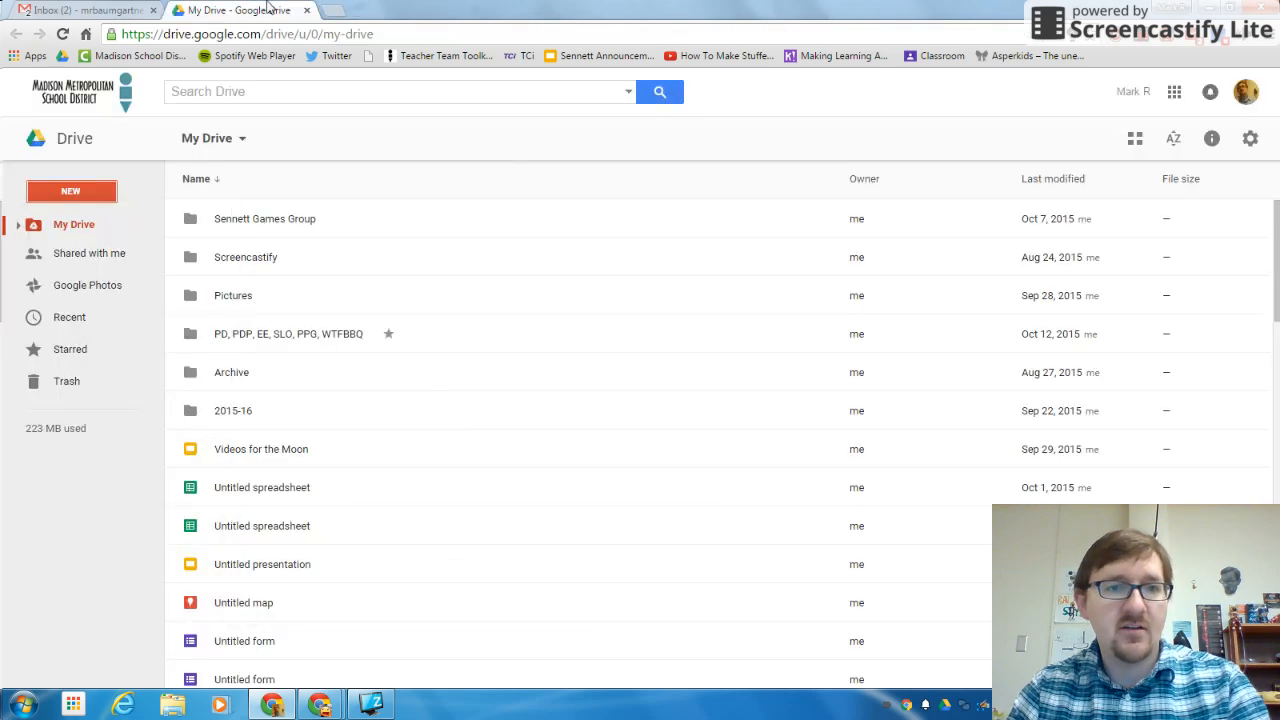
- Launch Floorplanner from Drive with the school Google account and allow it offline access
{"action": "left_click", "coordinate": [81, 199]}
{"action": "mouse_move", "coordinate": [80, 414]}
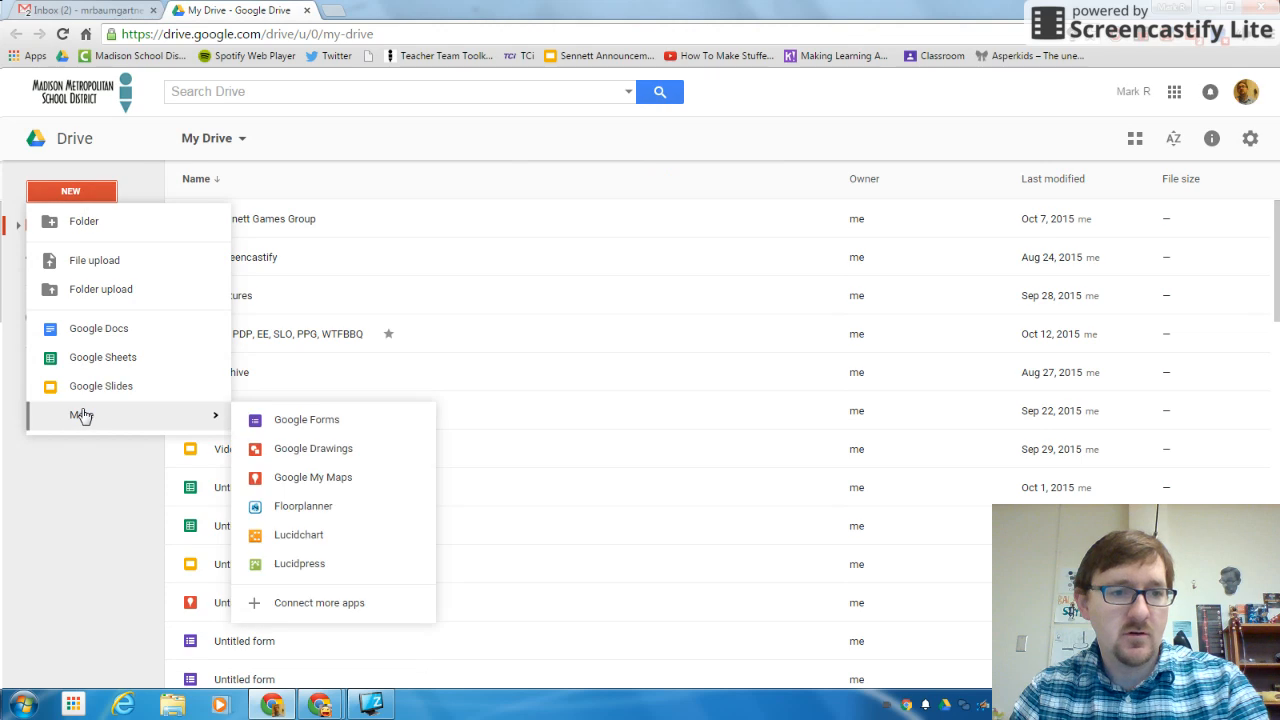
{"action": "left_click", "coordinate": [305, 507]}
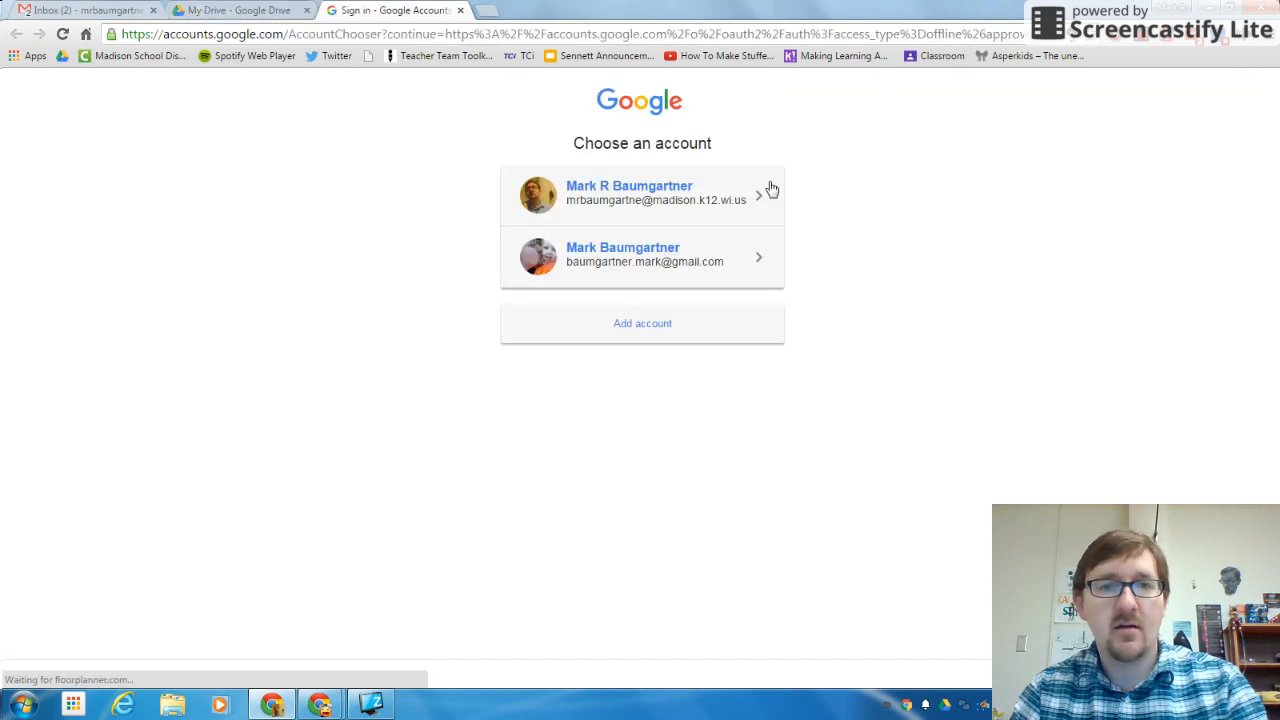
{"action": "left_click", "coordinate": [623, 197]}
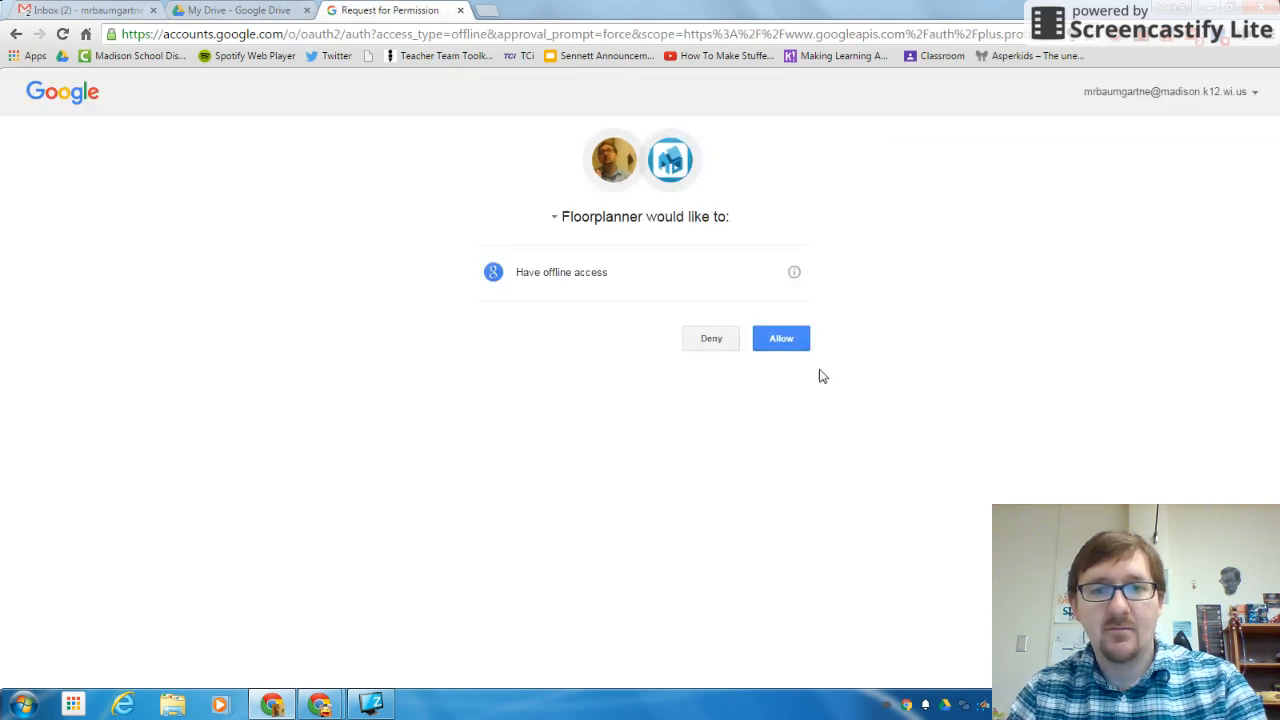
{"action": "left_click", "coordinate": [803, 340]}
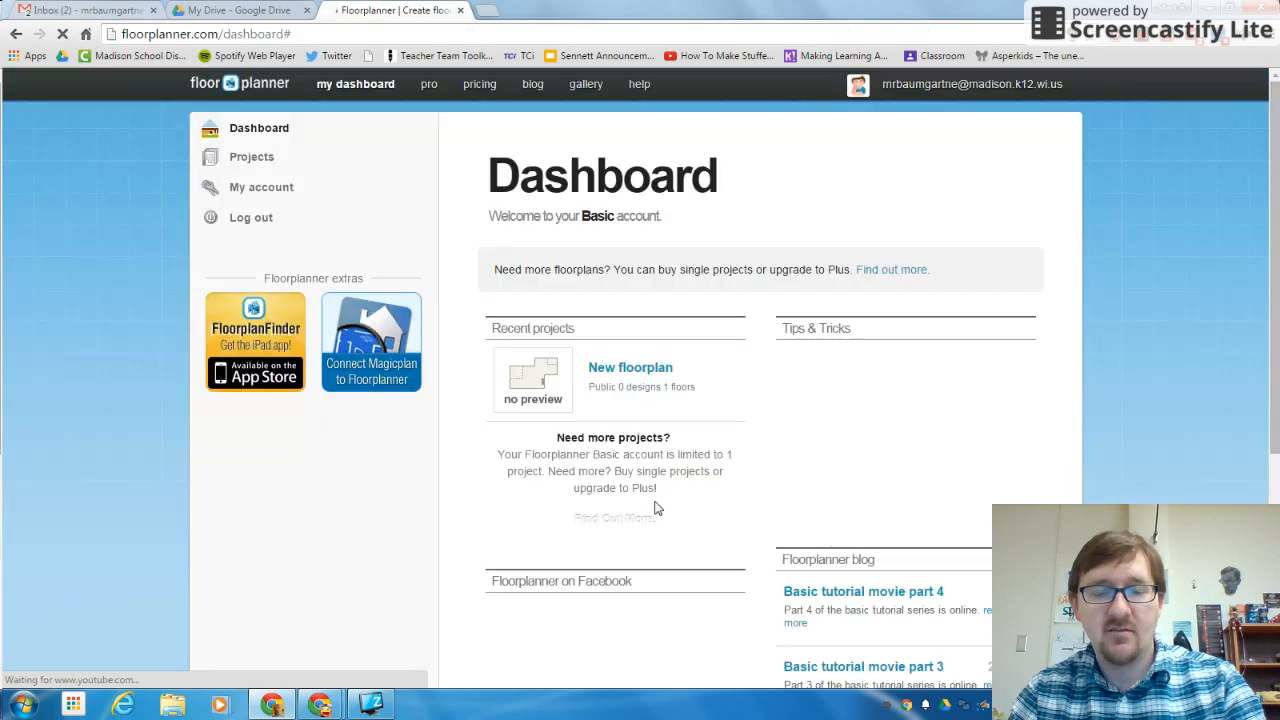
- Open the New floorplan project from the recent projects on the Floorplanner dashboard
{"action": "scroll", "coordinate": [665, 290], "scroll_direction": "down", "scroll_amount": 2}
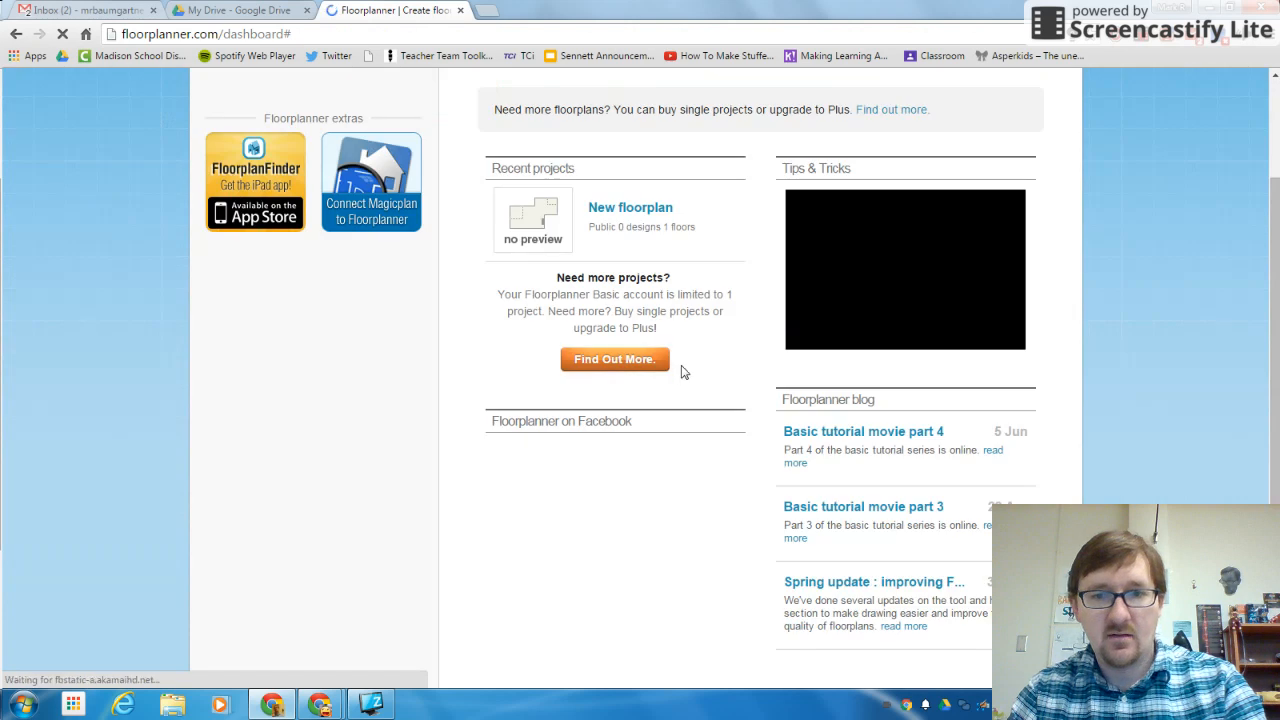
{"action": "scroll", "coordinate": [754, 395], "scroll_direction": "up", "scroll_amount": 2}
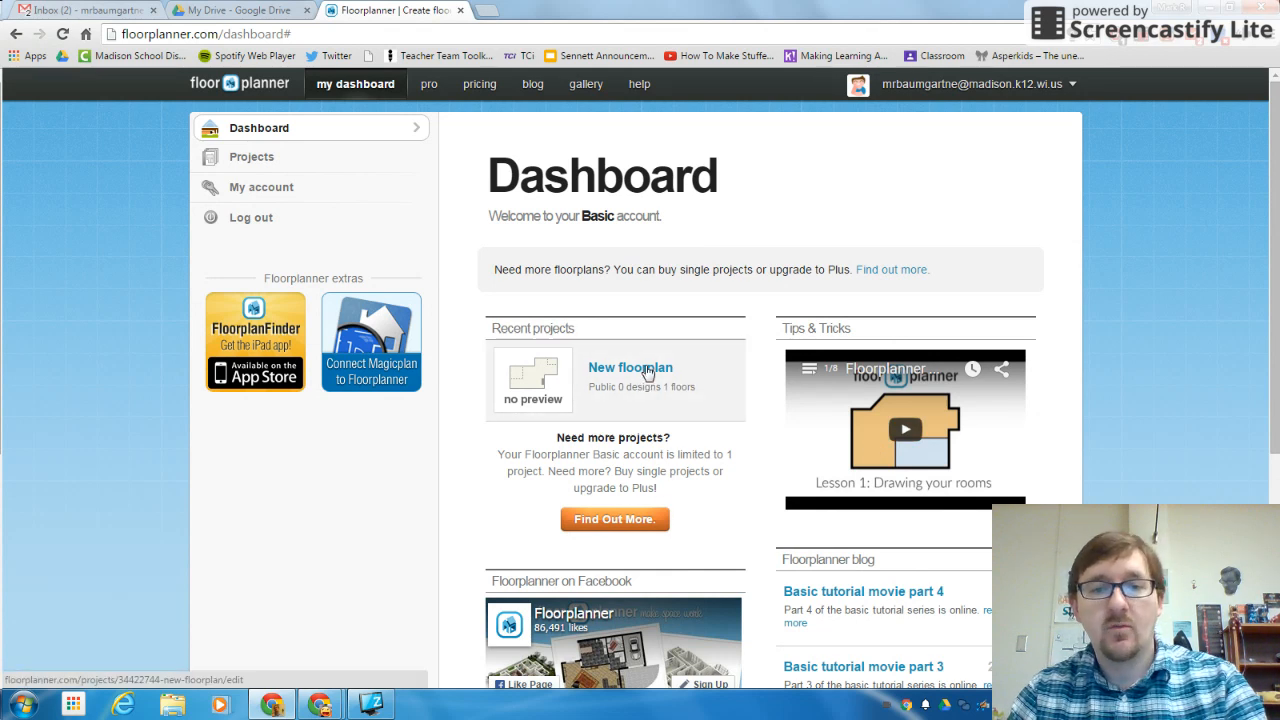
{"action": "left_click", "coordinate": [646, 368]}
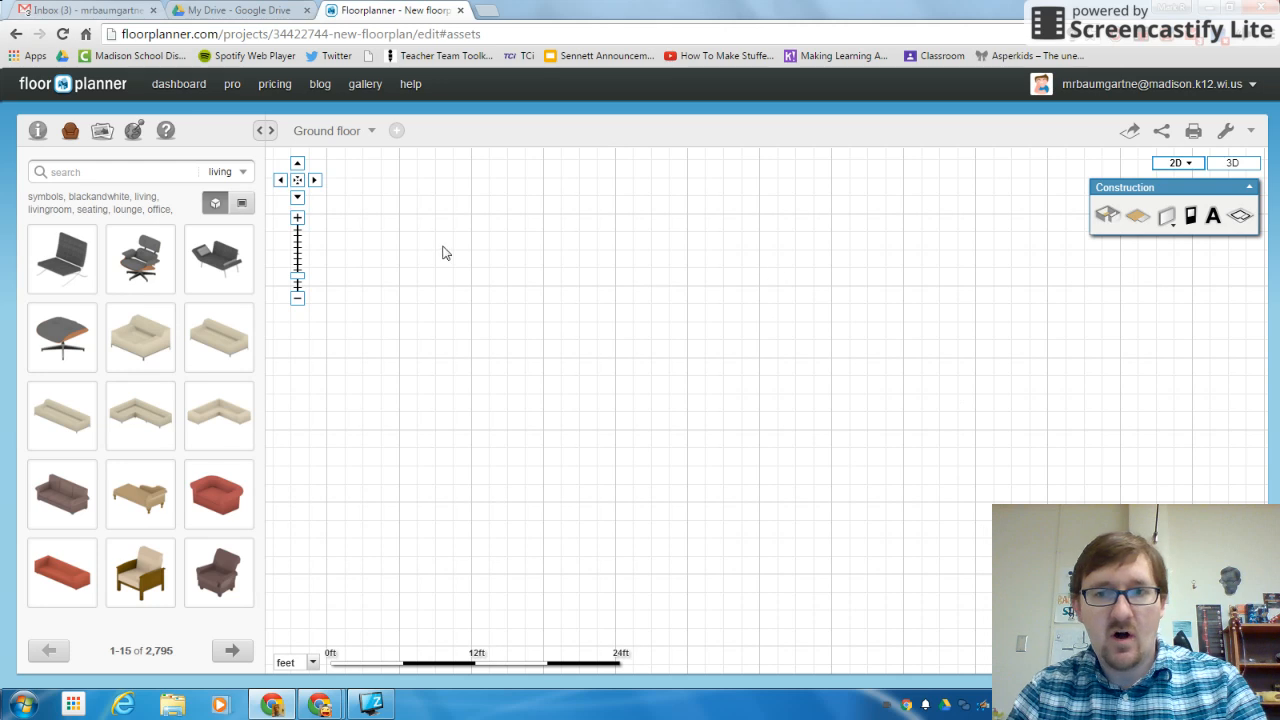
- Draw a rectangular room about 39 ft by 19 ft on the ground floor of the empty plan
{"action": "mouse_move", "coordinate": [1180, 194]}
{"action": "left_mouse_down"}
{"action": "mouse_move", "coordinate": [1024, 192]}
{"action": "mouse_move", "coordinate": [1157, 203]}
{"action": "left_mouse_up"}
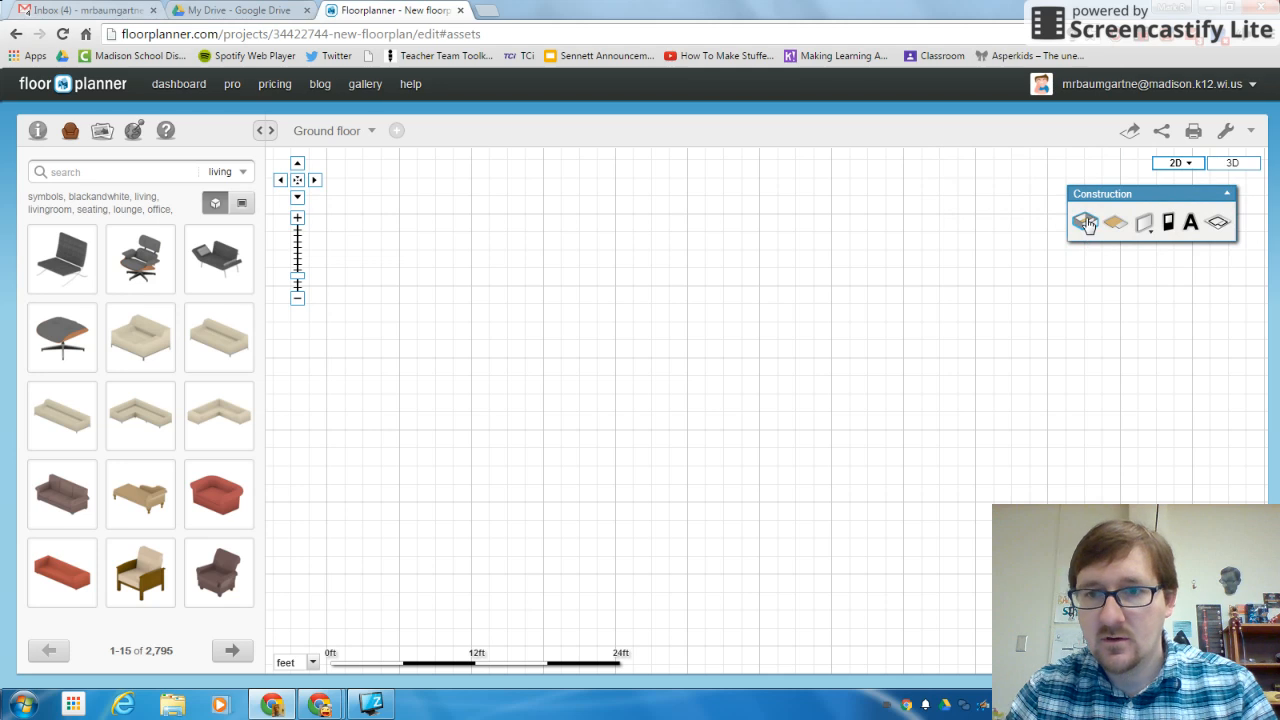
{"action": "left_click", "coordinate": [1086, 224]}
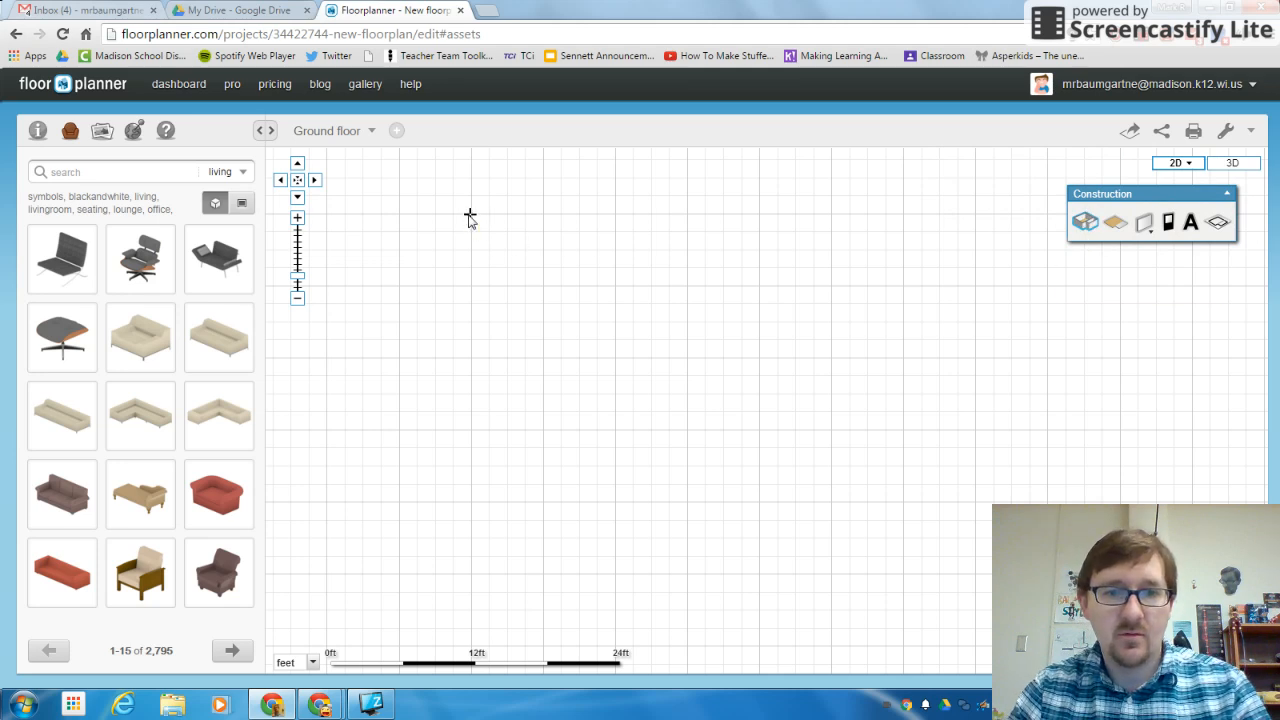
{"action": "left_click_drag", "start_coordinate": [469, 216], "coordinate": [948, 450]}
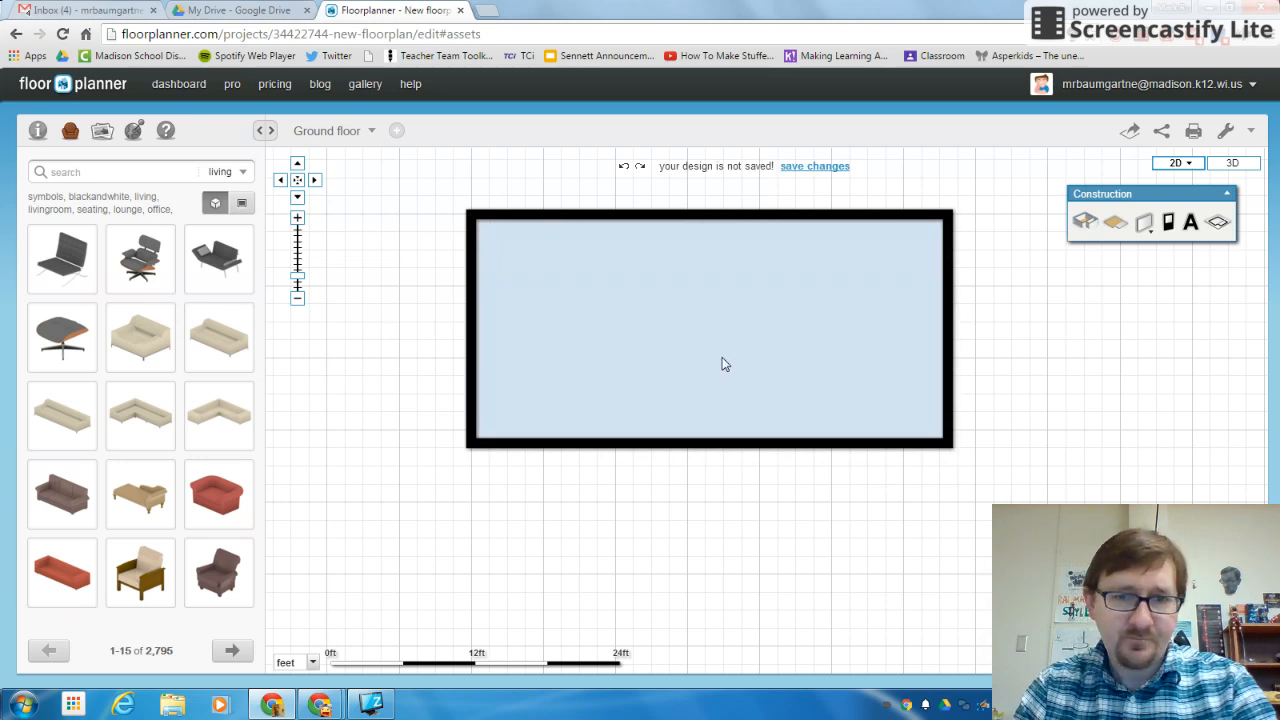
- Search the object library for "bed" and place the red-and-black Hydromassage Bed in the left part of the room
{"action": "left_click", "coordinate": [109, 175]}
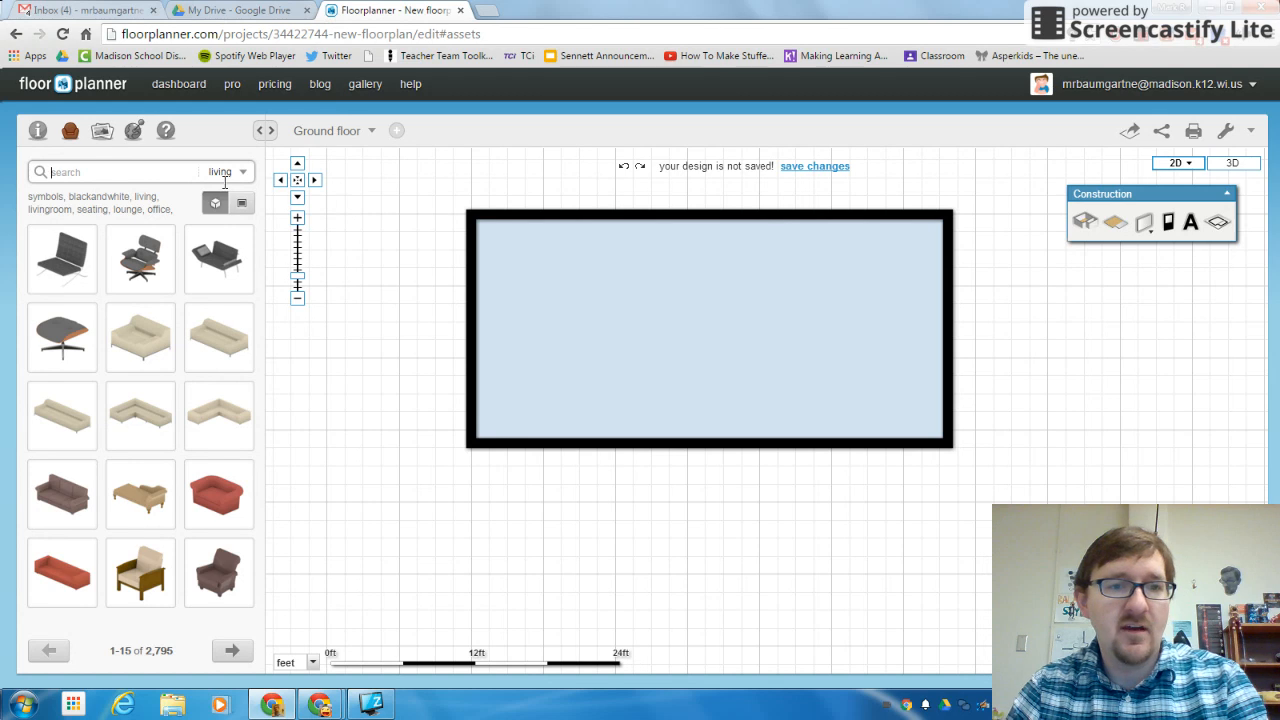
{"action": "left_click", "coordinate": [237, 174]}
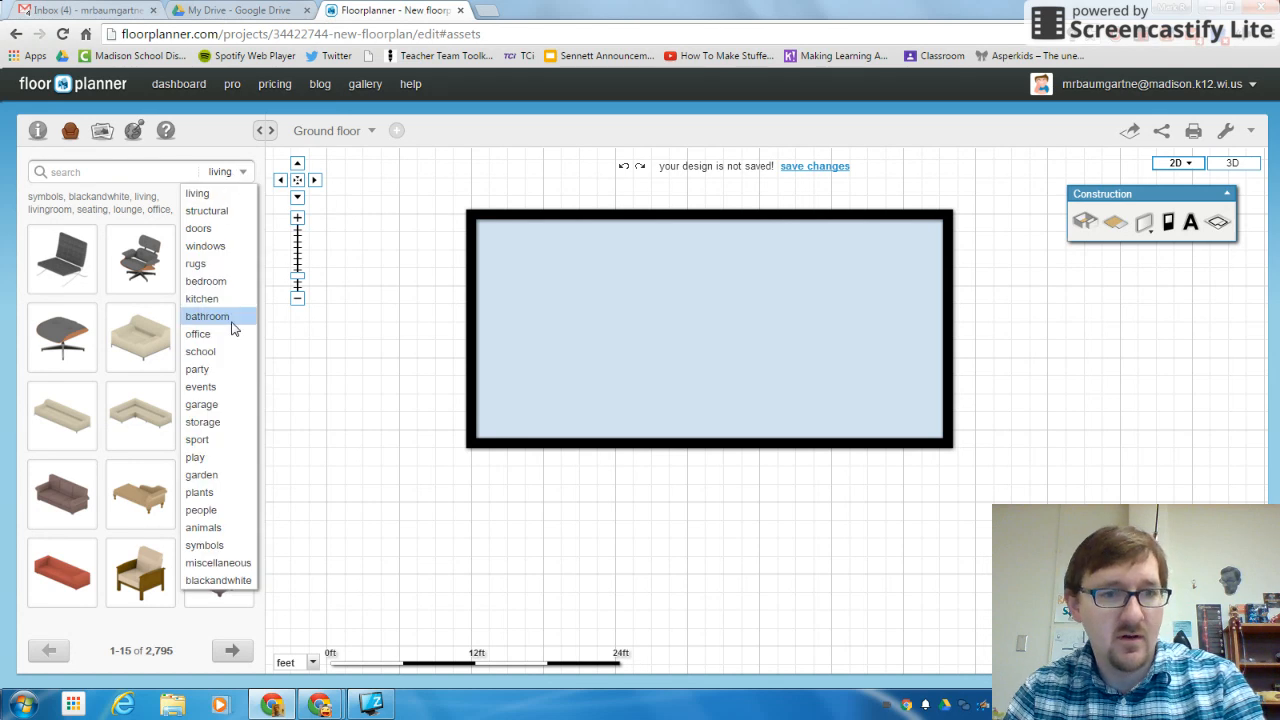
{"action": "left_click", "coordinate": [215, 192]}
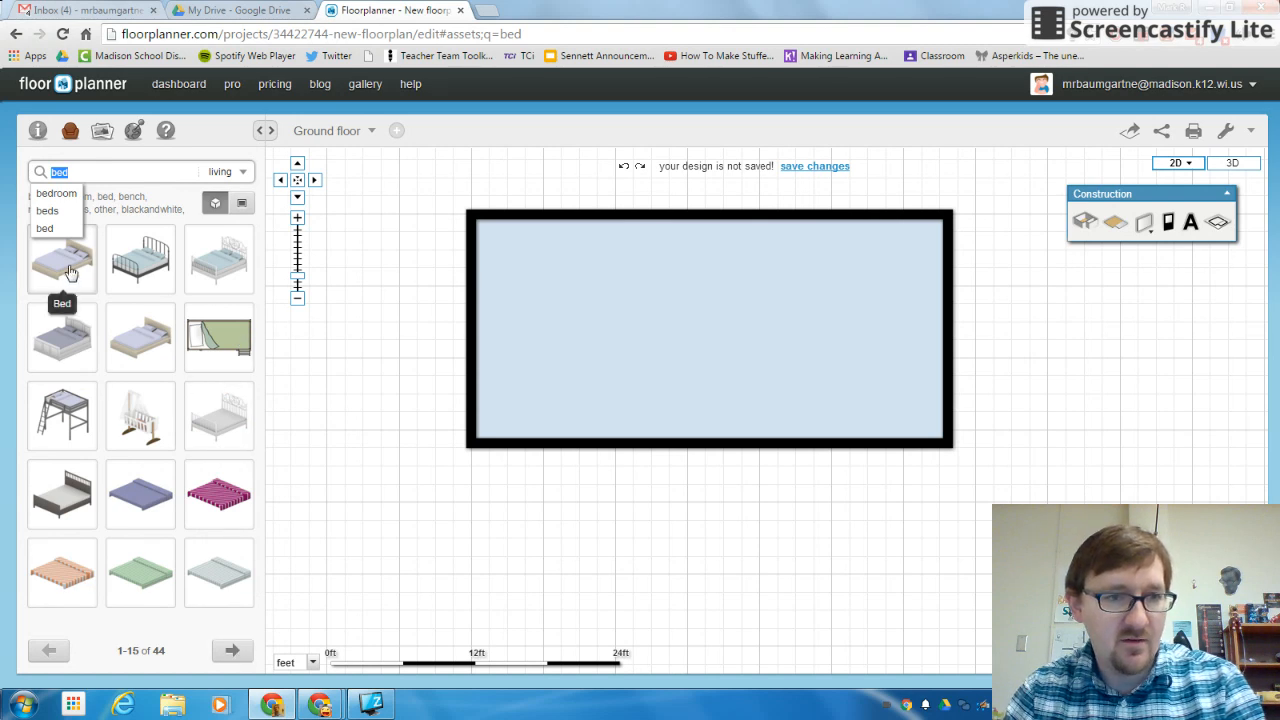
{"action": "left_click", "coordinate": [232, 651]}
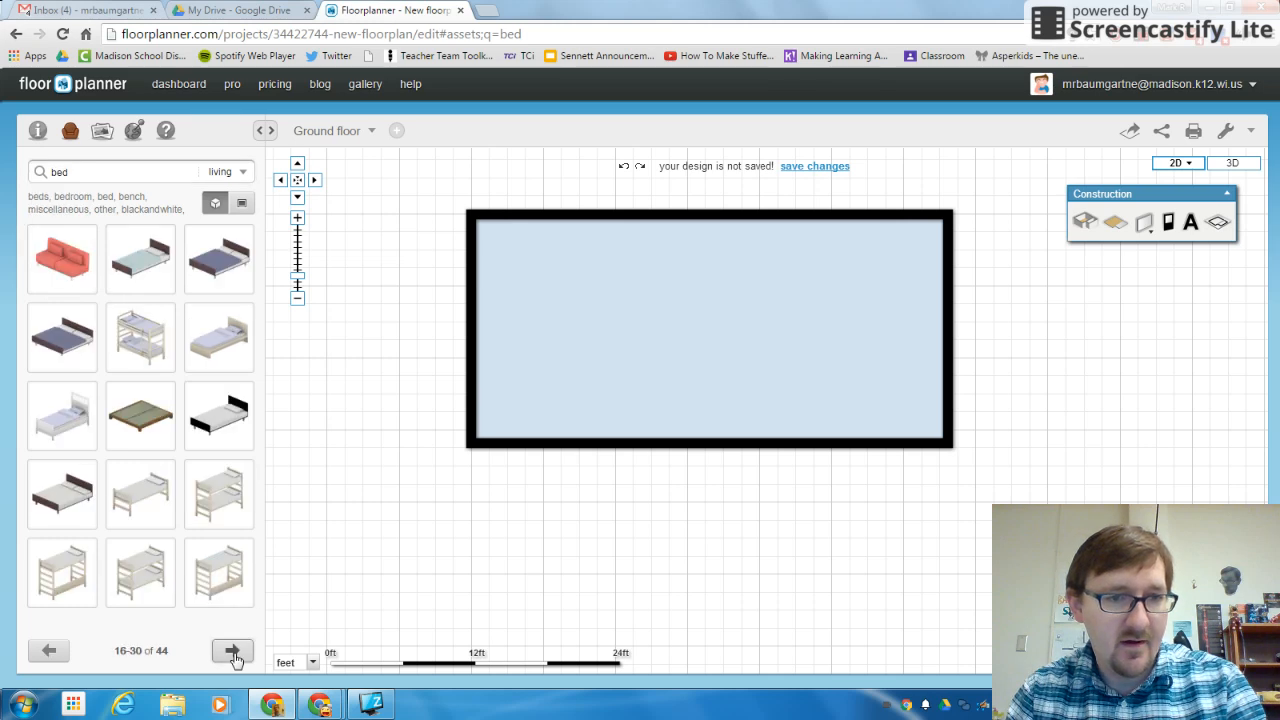
{"action": "left_click", "coordinate": [233, 652]}
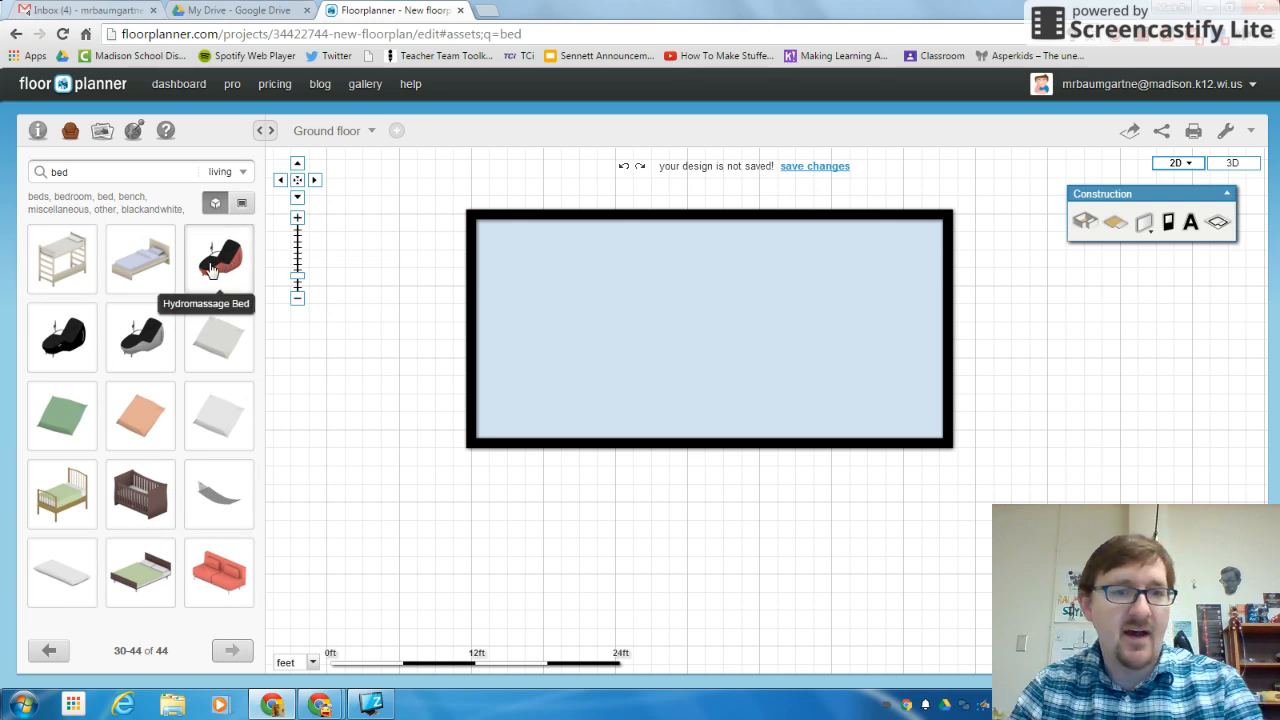
{"action": "left_click_drag", "start_coordinate": [210, 262], "coordinate": [572, 332]}
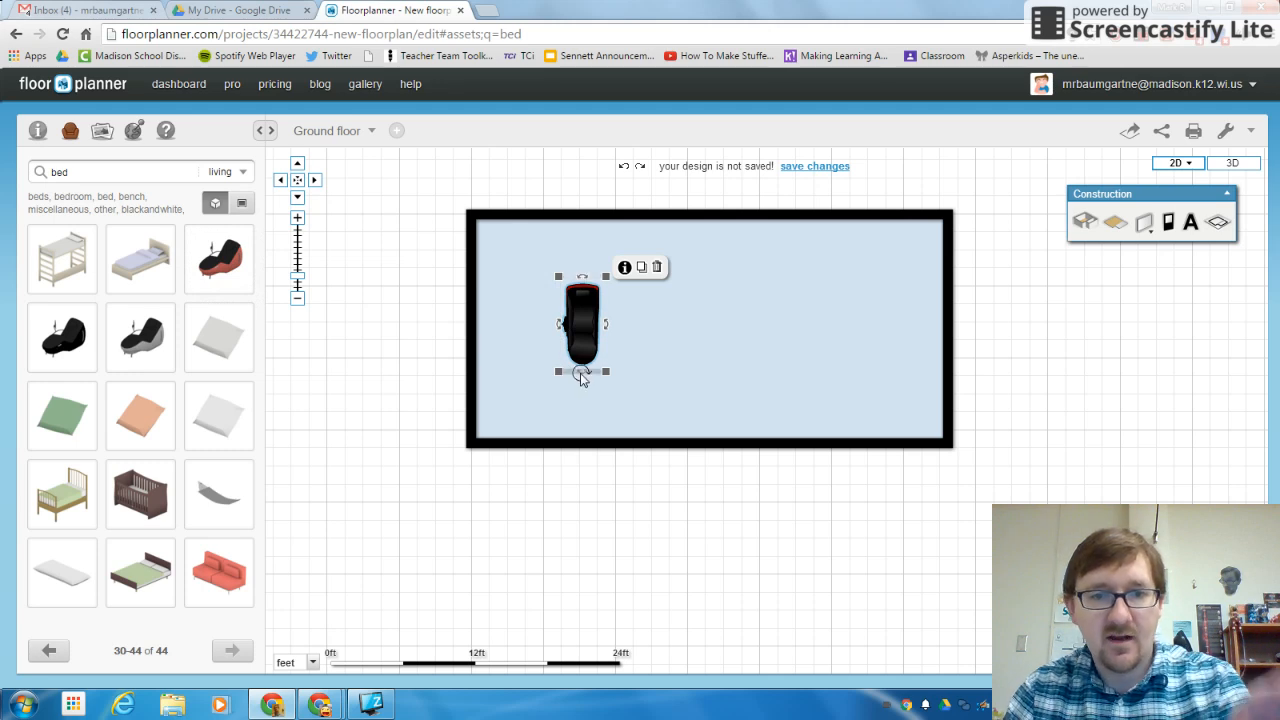
- Rotate the Hydromassage Bed a quarter turn so its head faces the left wall, and move it close to that wall
{"action": "left_click_drag", "start_coordinate": [583, 374], "coordinate": [522, 322]}
{"action": "mouse_move", "coordinate": [643, 291]}
{"action": "left_mouse_down"}
{"action": "mouse_move", "coordinate": [680, 323]}
{"action": "mouse_move", "coordinate": [668, 291]}
{"action": "mouse_move", "coordinate": [637, 284]}
{"action": "mouse_move", "coordinate": [674, 271]}
{"action": "mouse_move", "coordinate": [631, 268]}
{"action": "mouse_move", "coordinate": [657, 286]}
{"action": "mouse_move", "coordinate": [640, 273]}
{"action": "left_mouse_up"}
{"action": "left_click_drag", "start_coordinate": [590, 323], "coordinate": [540, 322]}
- Search the object library for "tv" and place a blue-screen flat TV along the upper wall near the room's left corner
{"action": "left_click", "coordinate": [110, 175]}
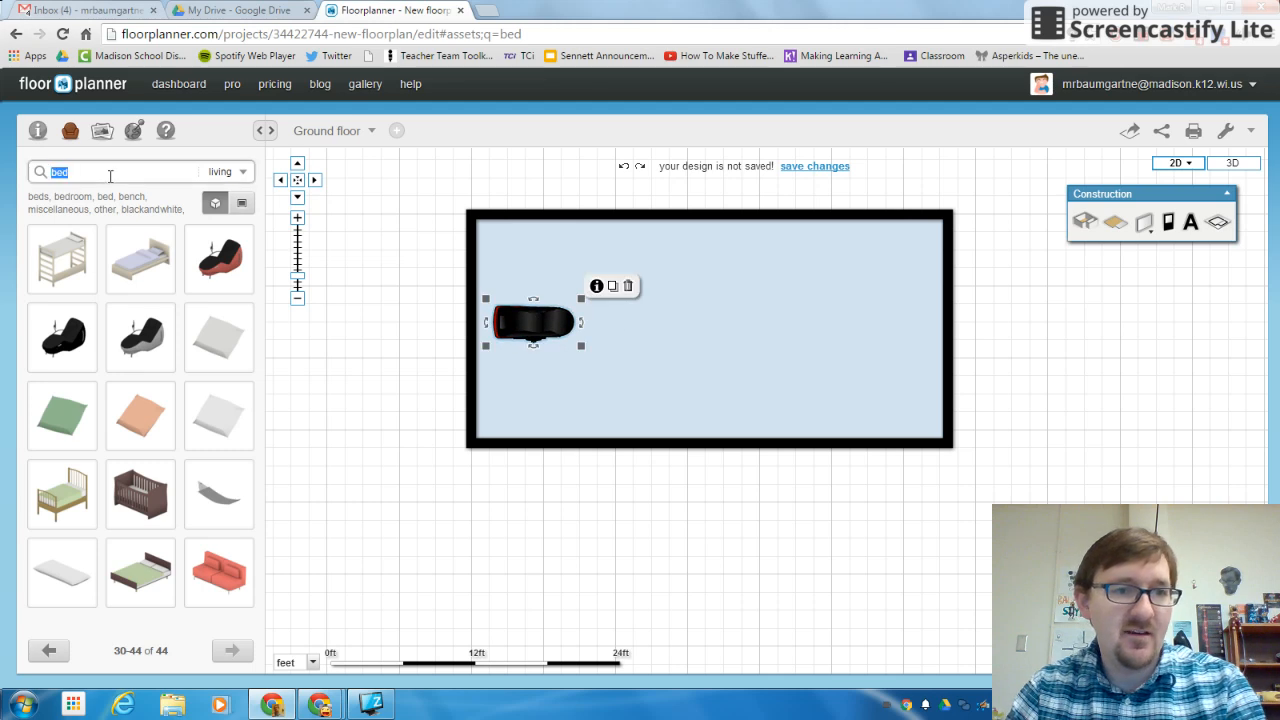
{"action": "type", "text": "tv"}
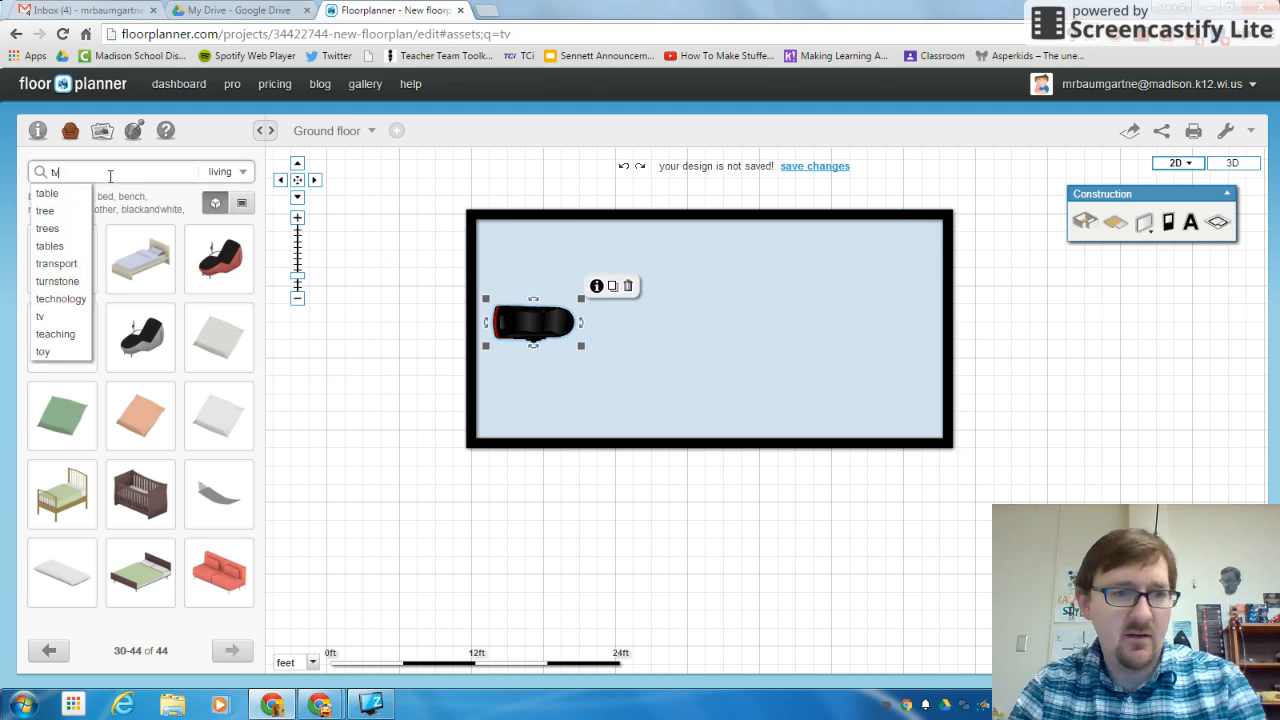
{"action": "key", "text": "Return"}
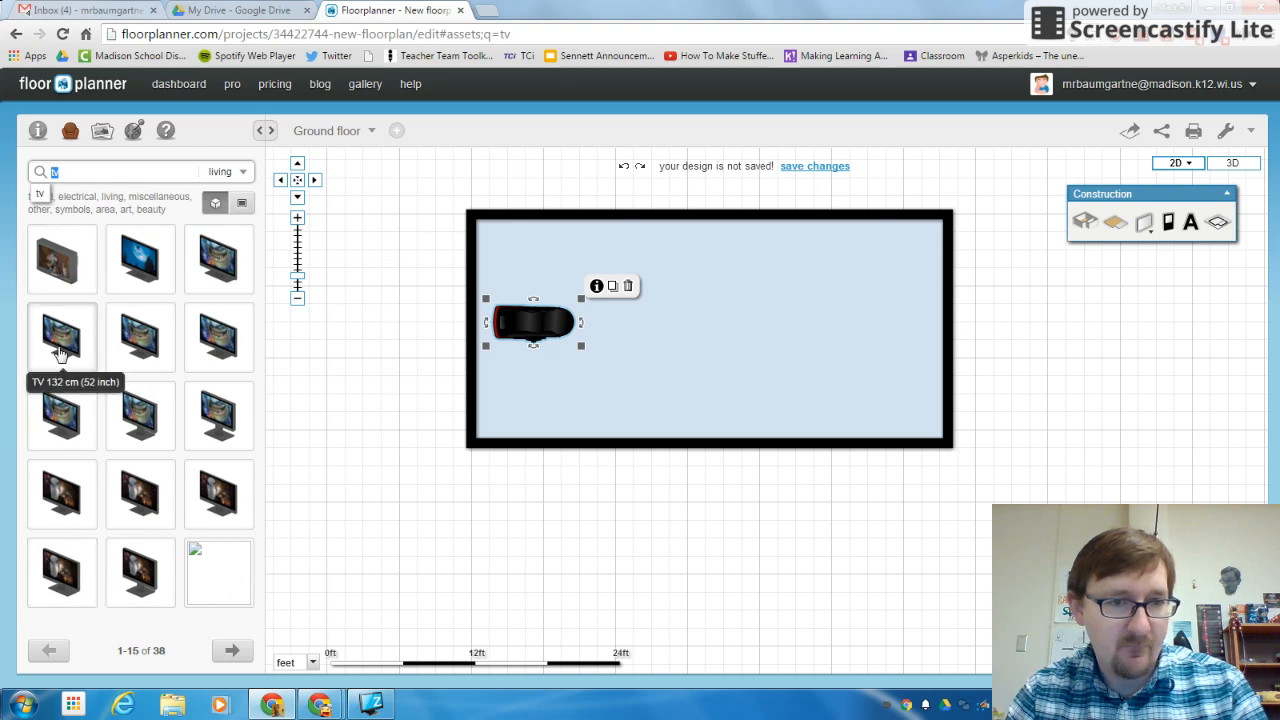
{"action": "left_click", "coordinate": [232, 651]}
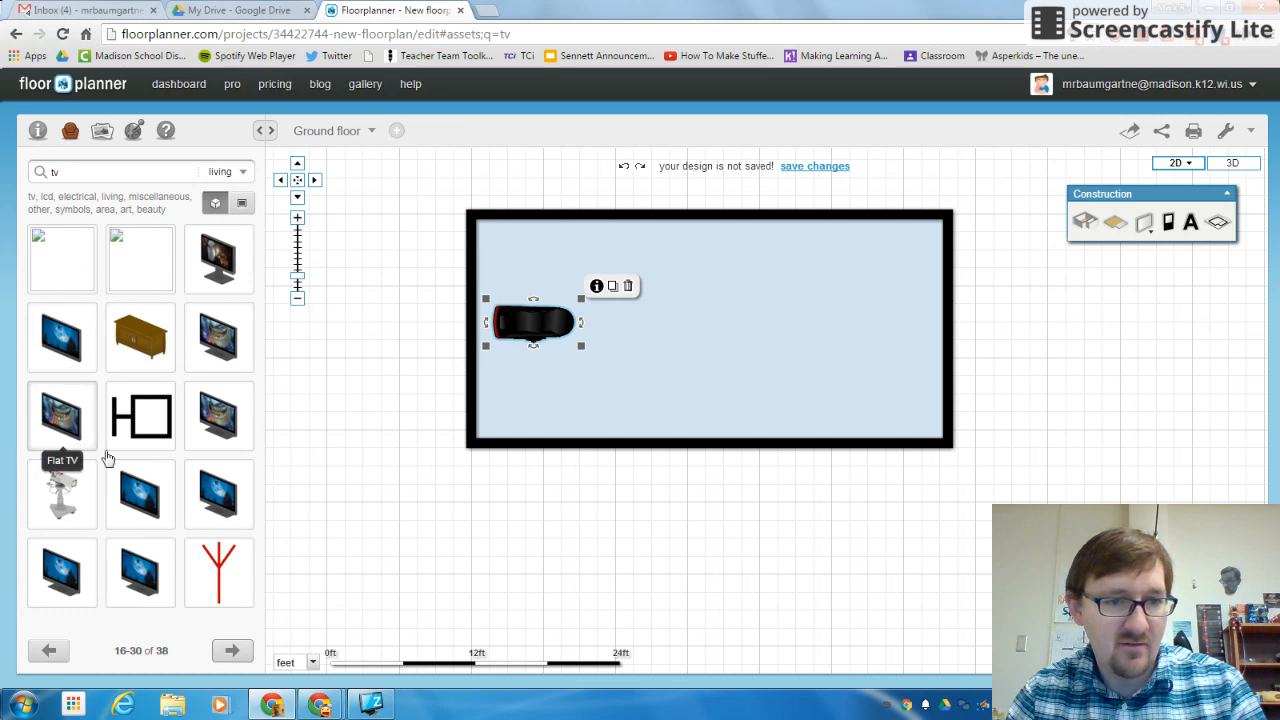
{"action": "left_click_drag", "start_coordinate": [130, 497], "coordinate": [513, 235]}
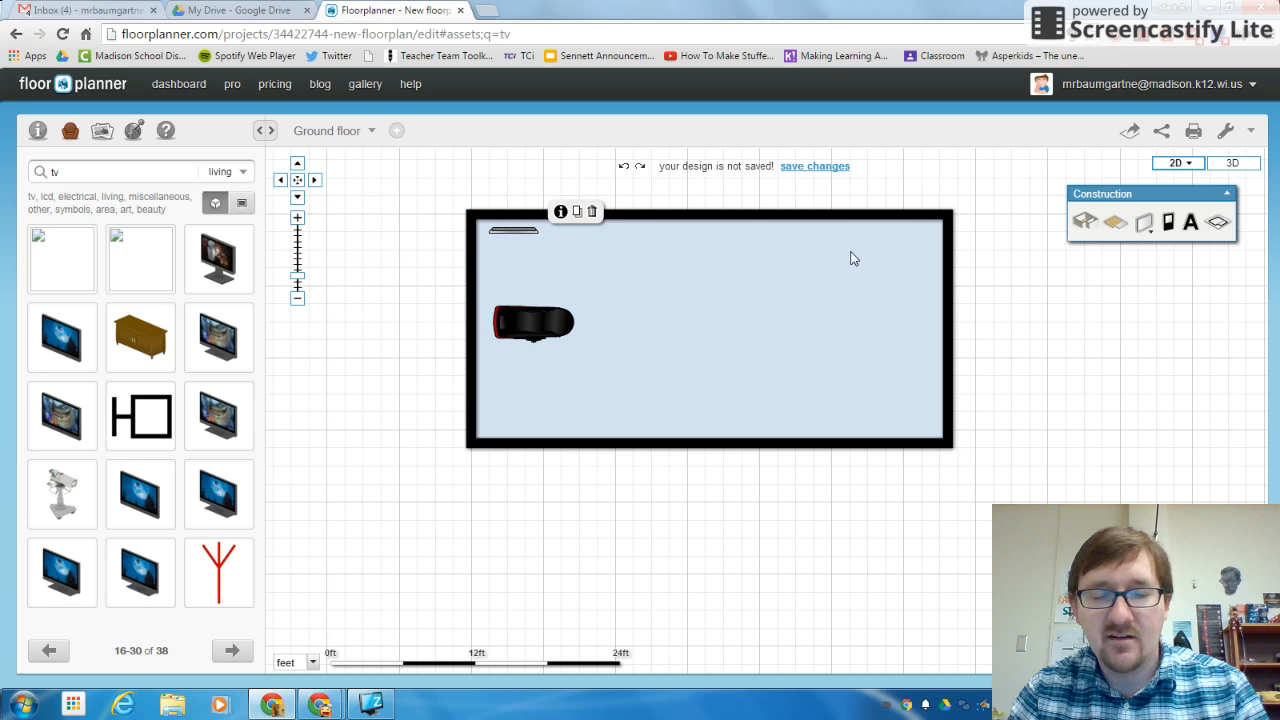
- Nudge the TV along the upper wall, duplicate it, and place the copy beside it to the right
{"action": "mouse_move", "coordinate": [514, 236]}
{"action": "left_mouse_down"}
{"action": "mouse_move", "coordinate": [593, 261]}
{"action": "mouse_move", "coordinate": [518, 236]}
{"action": "left_mouse_up"}
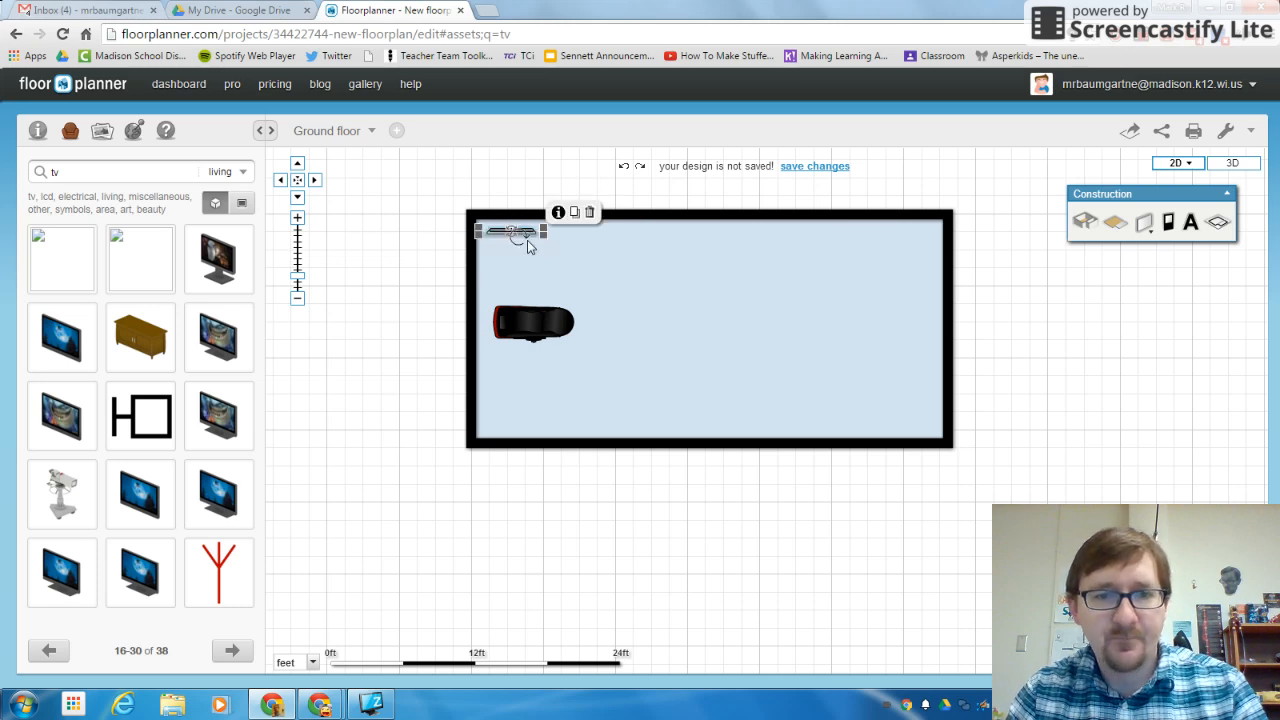
{"action": "left_click", "coordinate": [573, 214]}
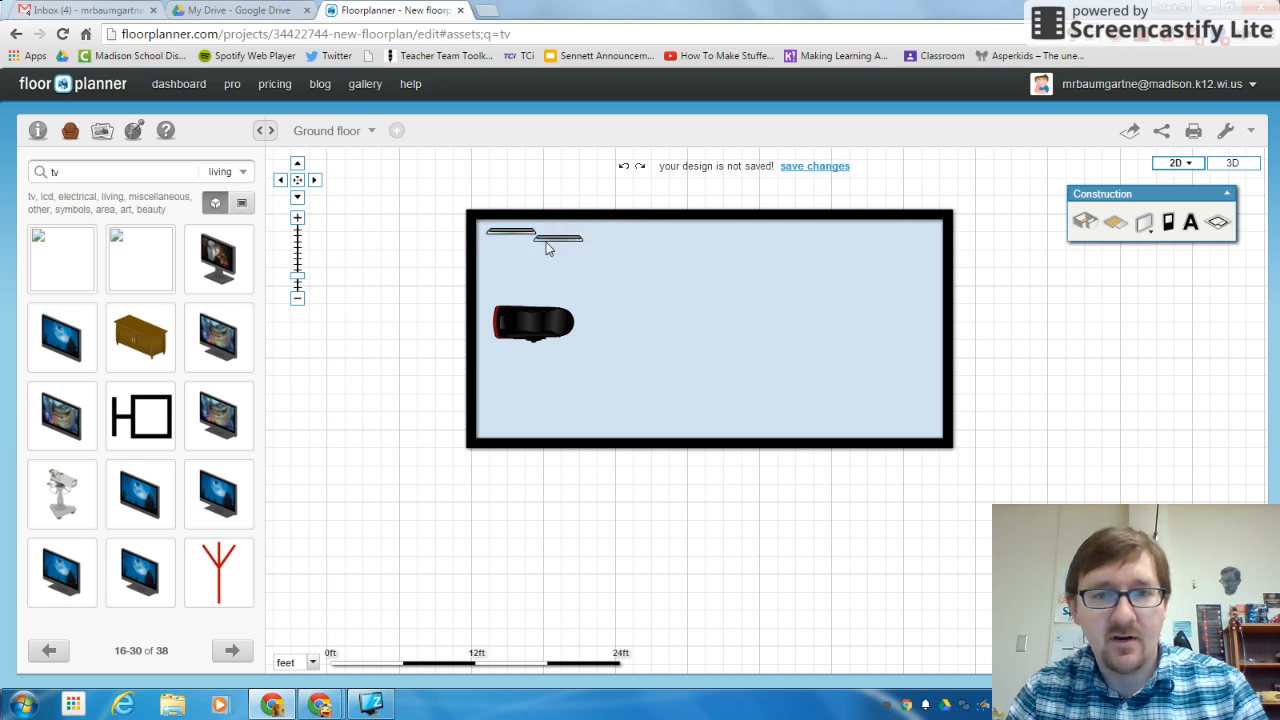
{"action": "left_click", "coordinate": [572, 235]}
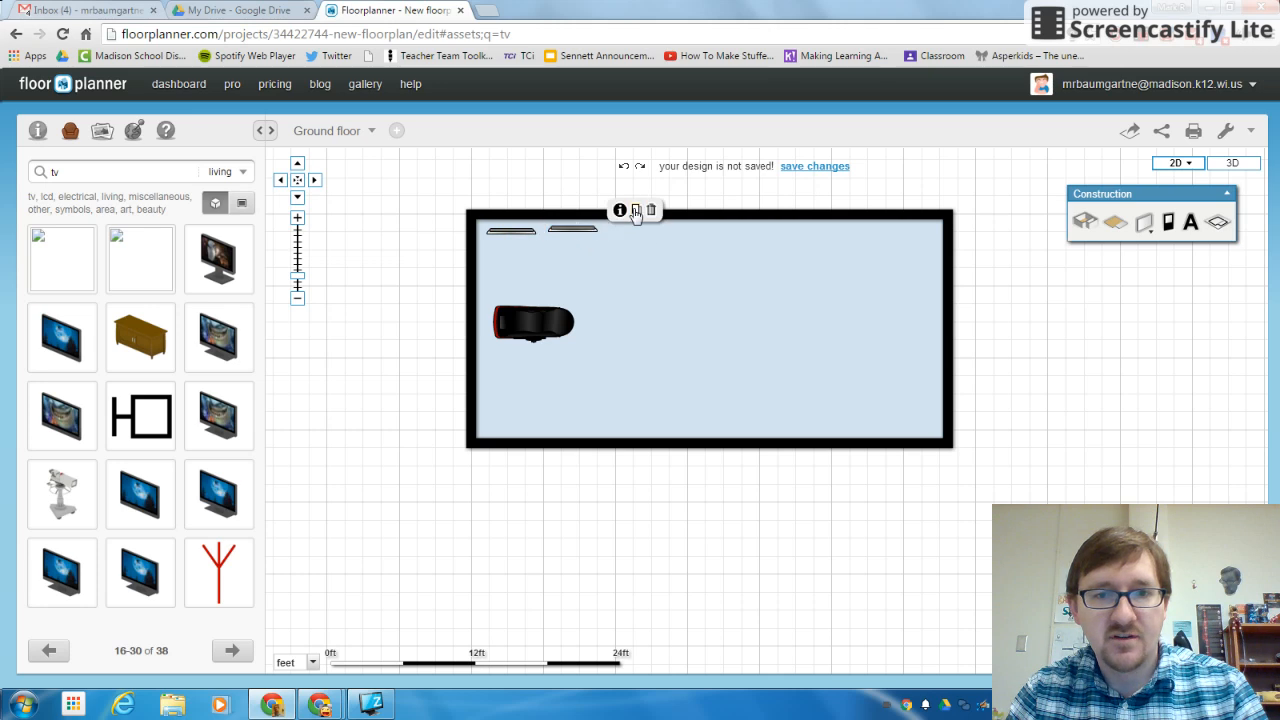
- Duplicate the TV five more times, spacing the copies in a row along the upper wall towards the room's right corner
{"action": "left_click", "coordinate": [632, 212]}
{"action": "left_click", "coordinate": [632, 235]}
{"action": "left_click", "coordinate": [694, 212]}
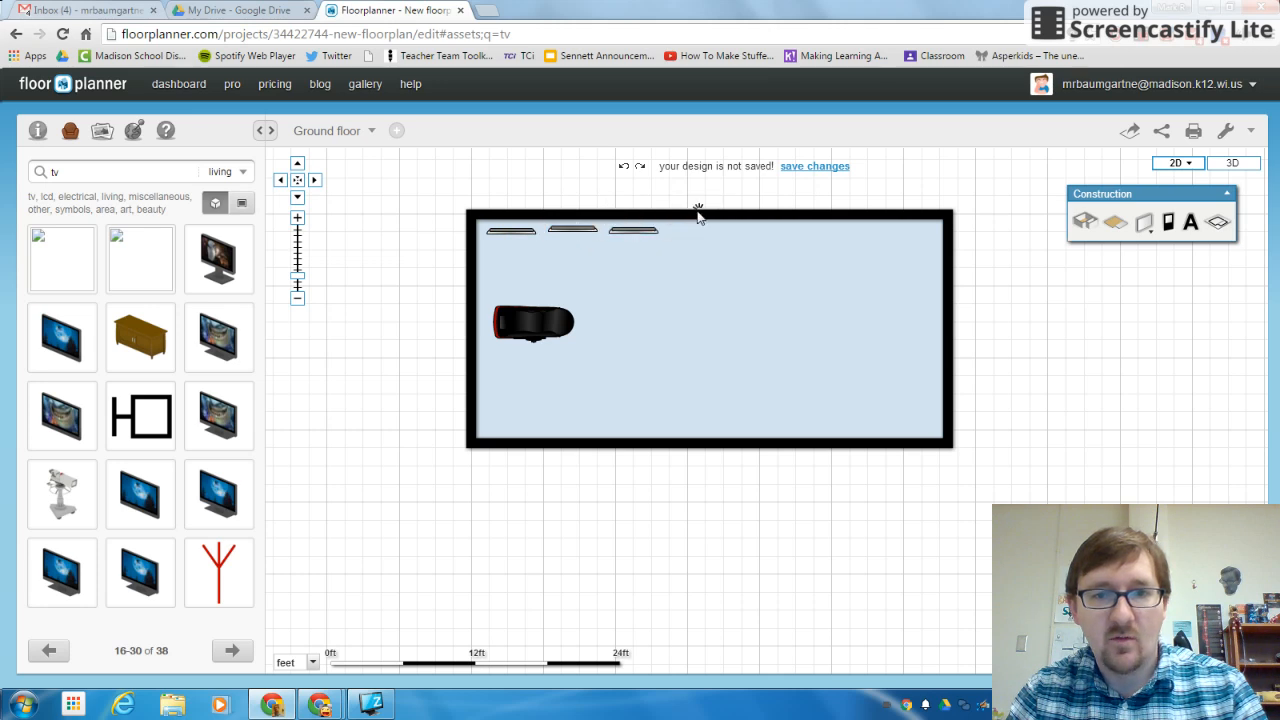
{"action": "left_click", "coordinate": [690, 235]}
{"action": "left_click", "coordinate": [752, 212]}
{"action": "left_click", "coordinate": [745, 238]}
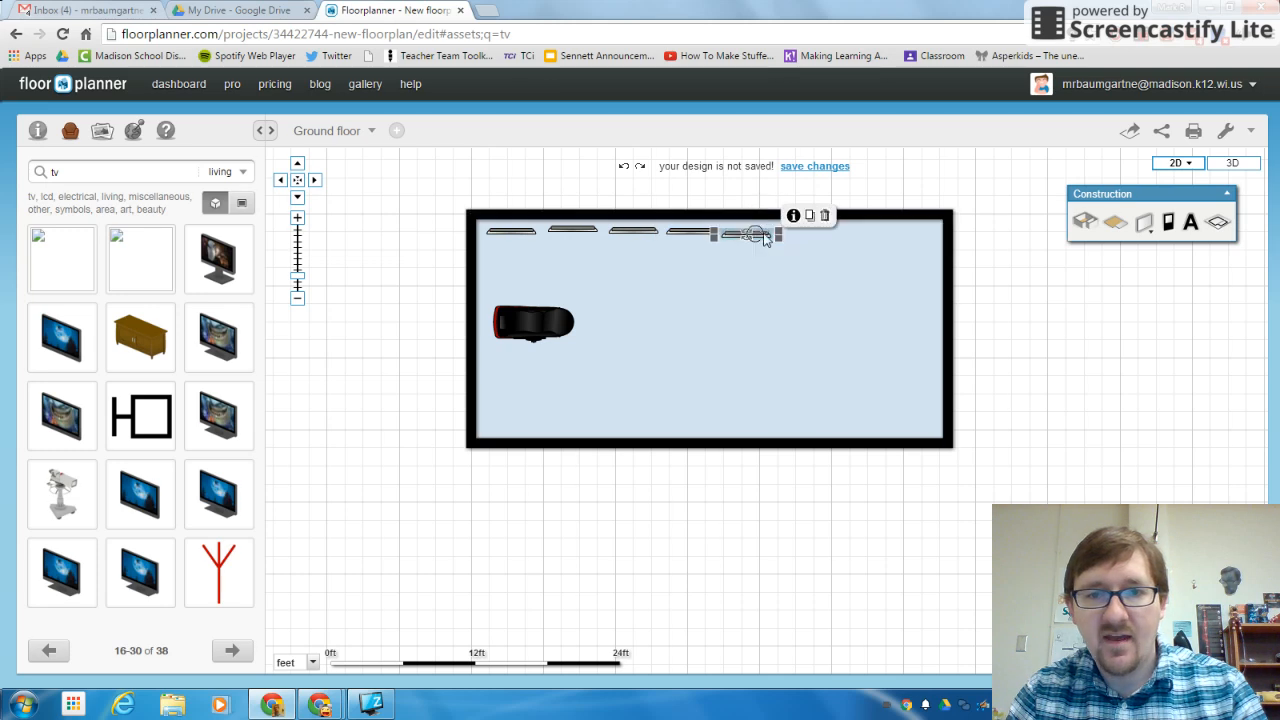
{"action": "left_click", "coordinate": [810, 212]}
{"action": "left_click", "coordinate": [811, 236]}
{"action": "left_click", "coordinate": [873, 212]}
{"action": "left_click", "coordinate": [871, 234]}
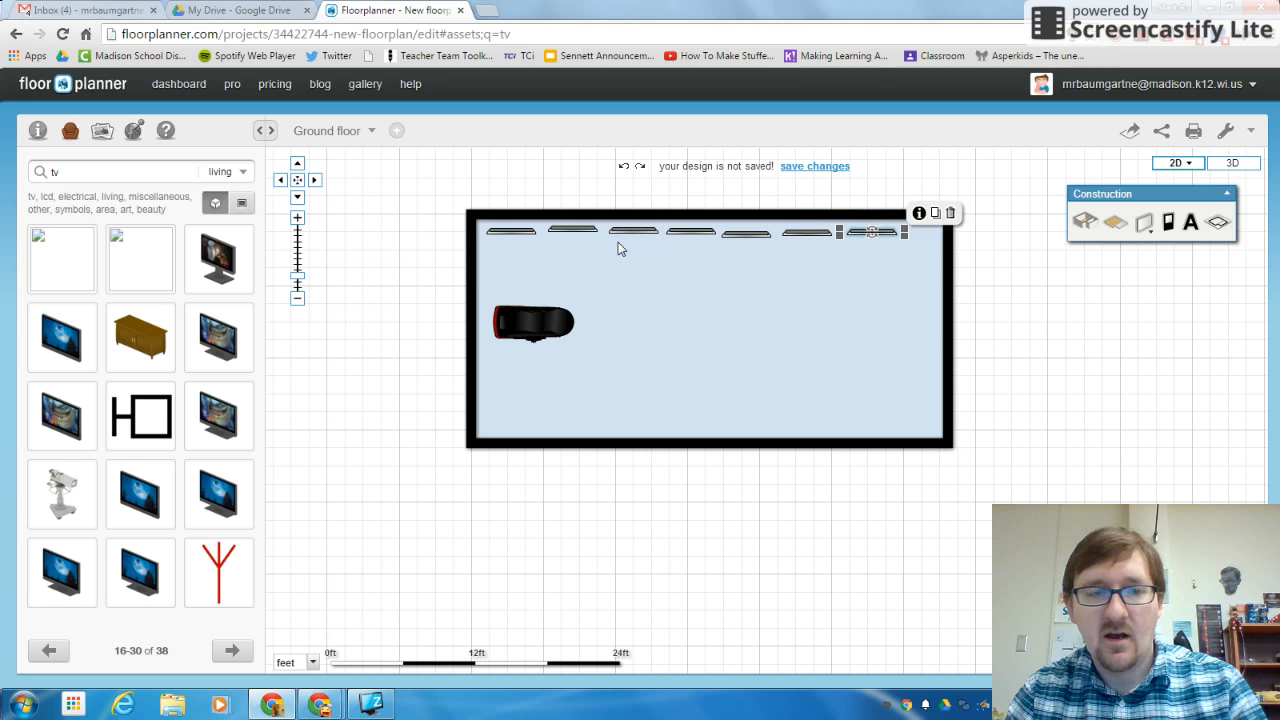
- From the animals category, place a sitting Dog on each side of the bed's head and a long-tailed cat on each side of its foot
{"action": "double_click", "coordinate": [160, 172]}
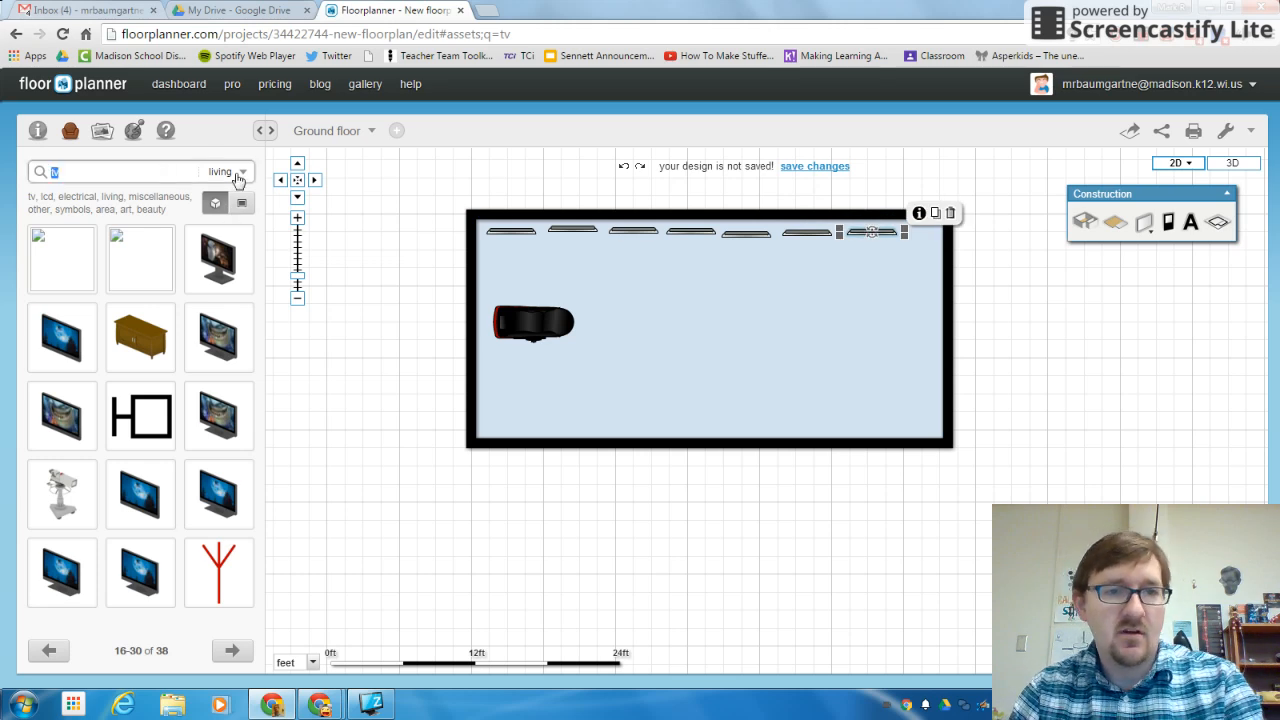
{"action": "key", "text": "BackSpace"}
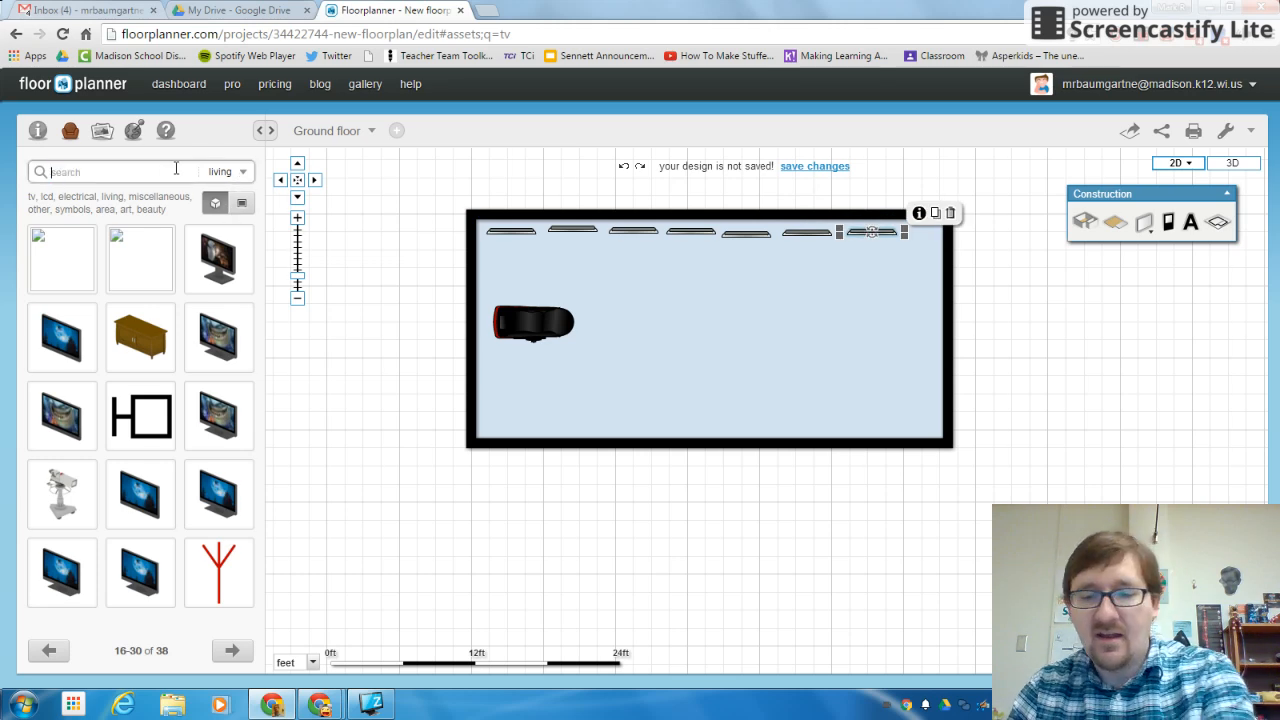
{"action": "left_click", "coordinate": [238, 173]}
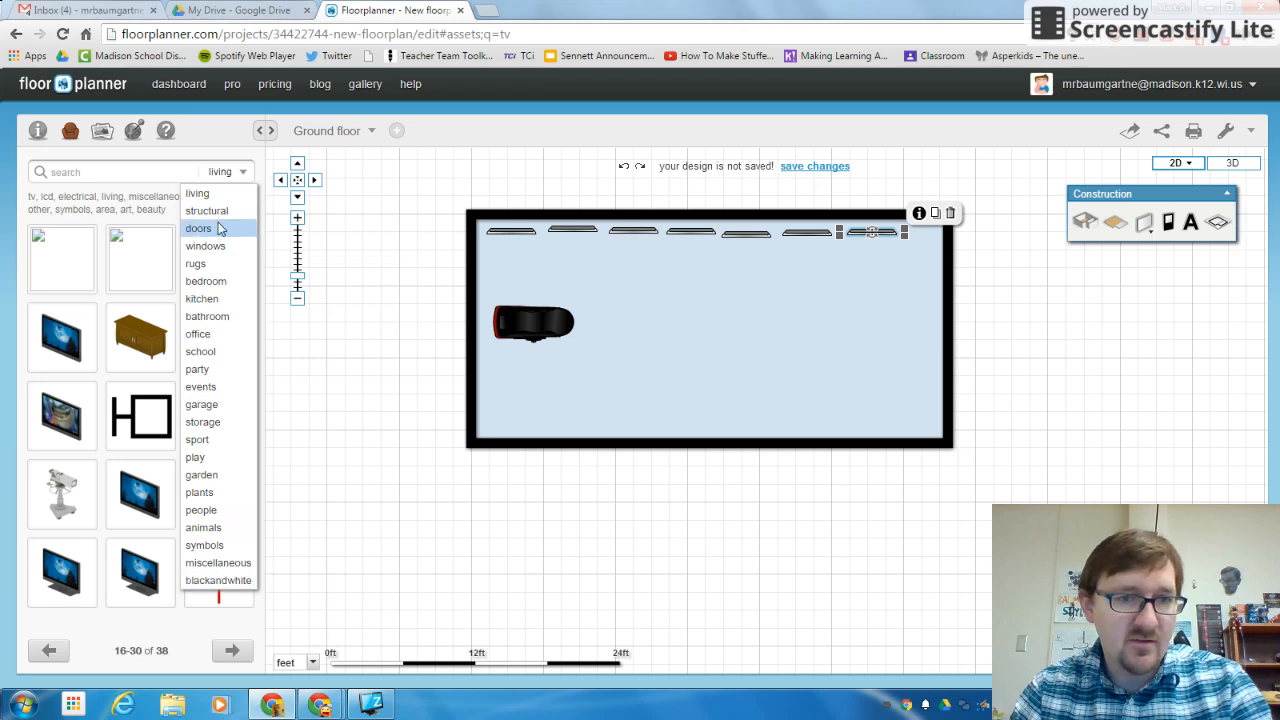
{"action": "left_click", "coordinate": [216, 531]}
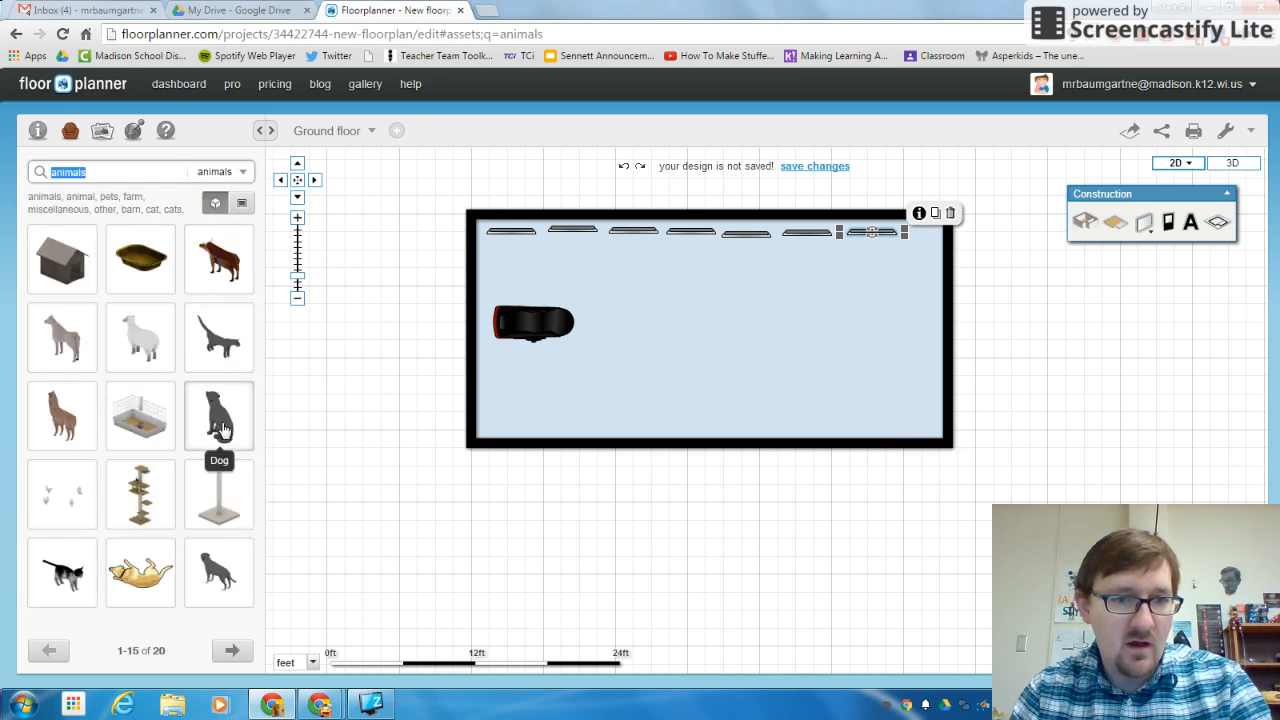
{"action": "left_click_drag", "start_coordinate": [220, 425], "coordinate": [514, 292]}
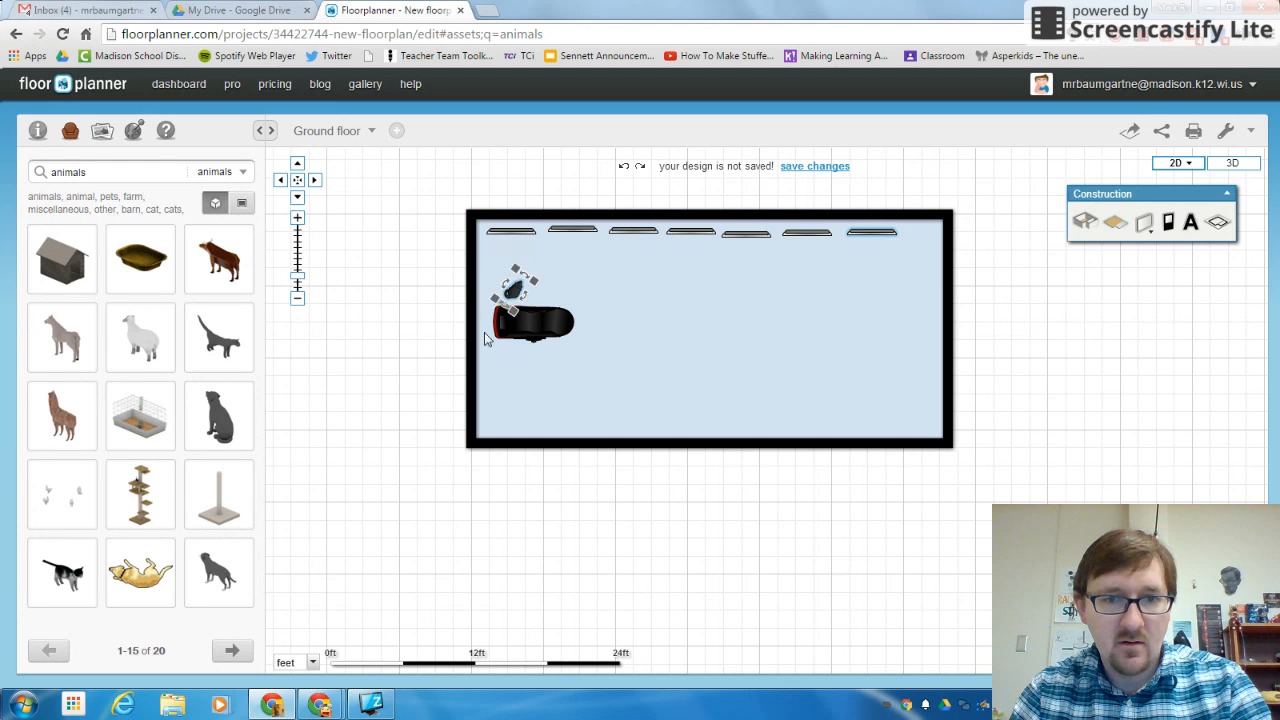
{"action": "left_click_drag", "start_coordinate": [232, 410], "coordinate": [519, 355]}
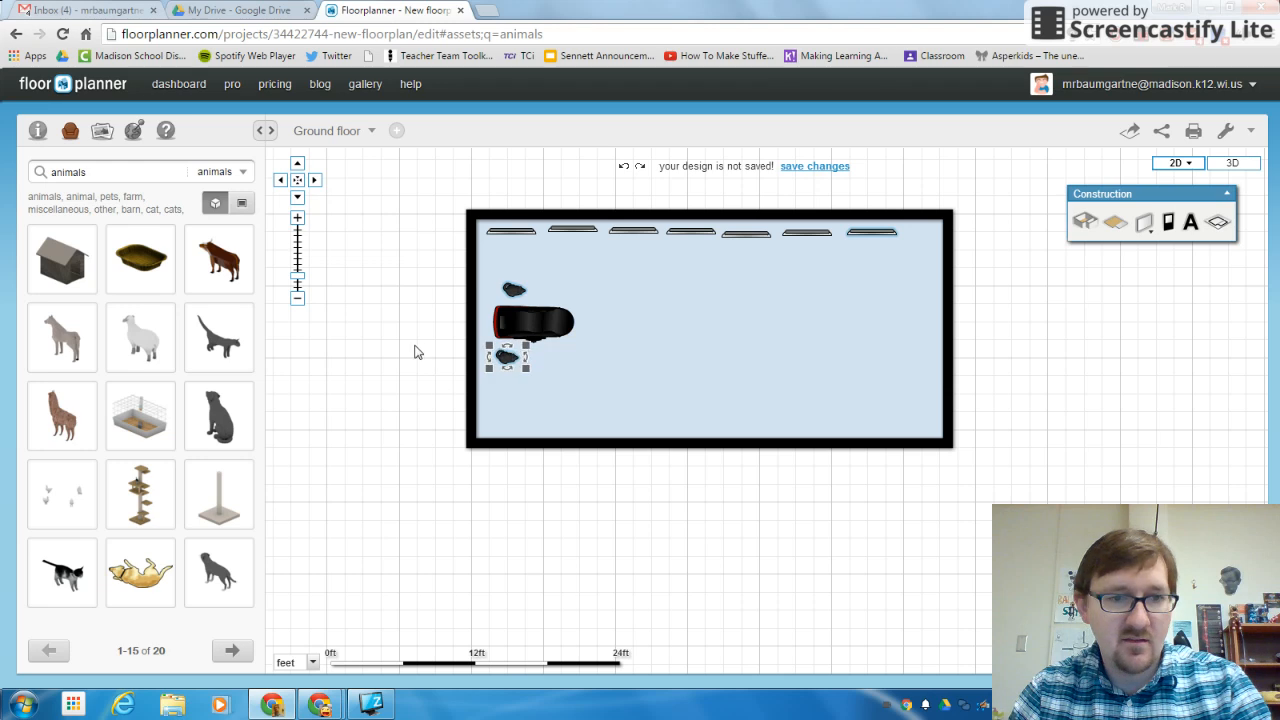
{"action": "left_click_drag", "start_coordinate": [215, 340], "coordinate": [586, 352]}
{"action": "left_click_drag", "start_coordinate": [240, 362], "coordinate": [565, 297]}
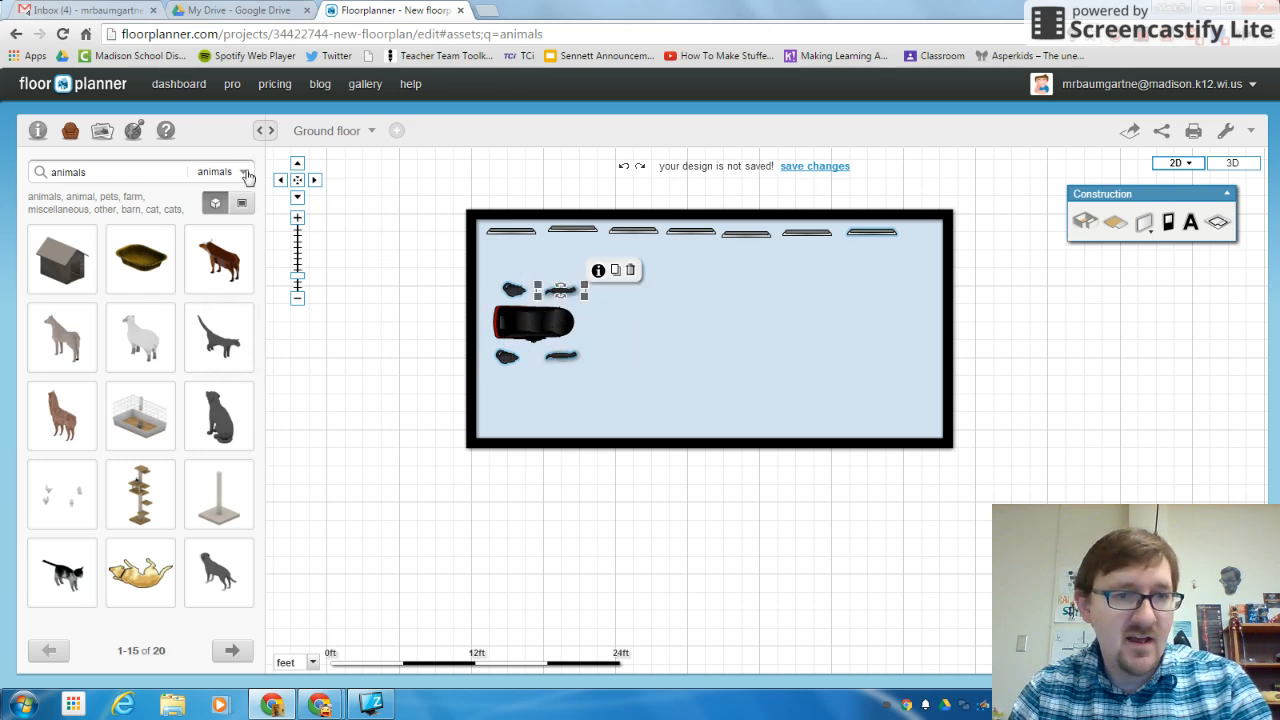
- From the people category, place the standing man figure a short distance beyond the foot of the bed, and deselect it
{"action": "left_click", "coordinate": [113, 171]}
{"action": "key", "text": "BackSpace"}
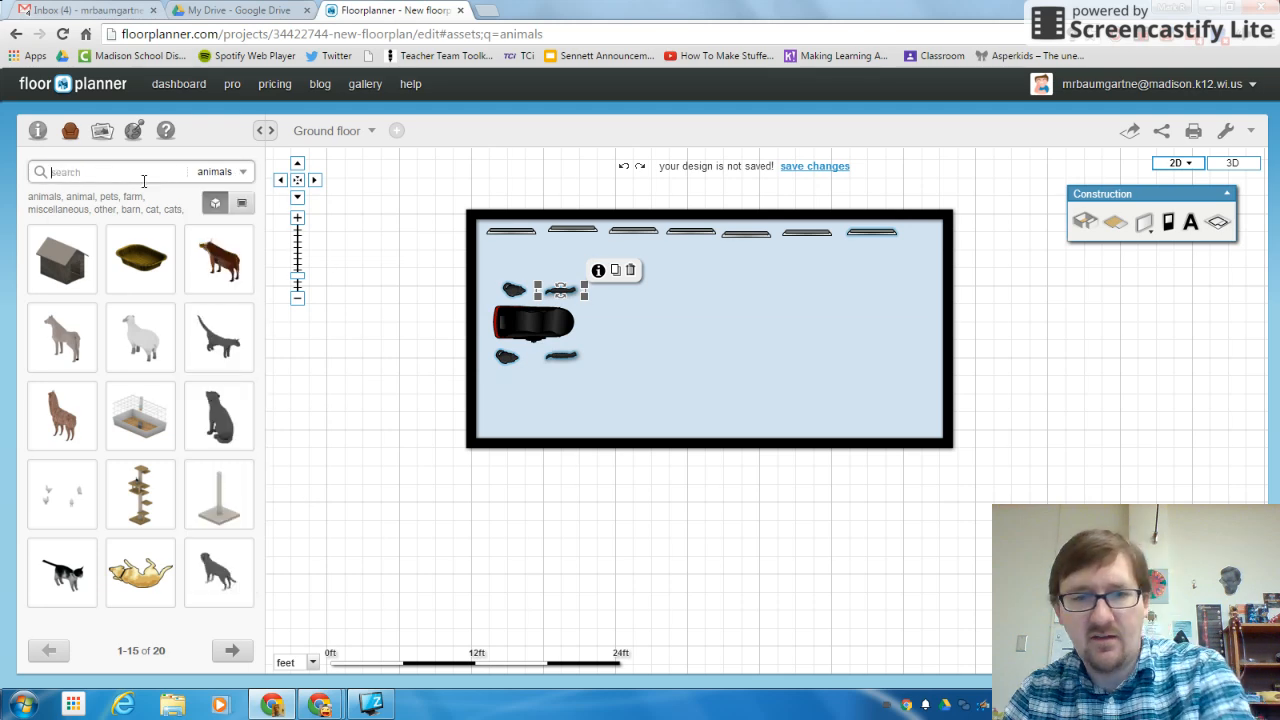
{"action": "left_click", "coordinate": [243, 172]}
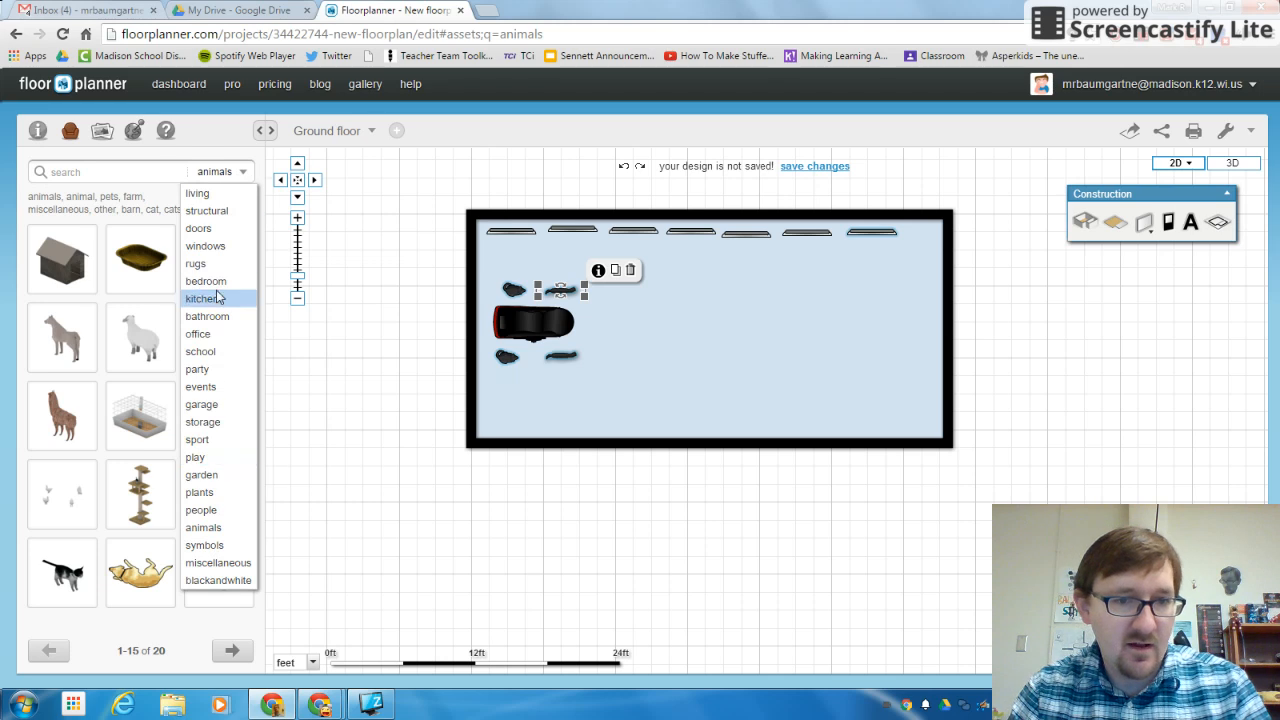
{"action": "left_click", "coordinate": [204, 512]}
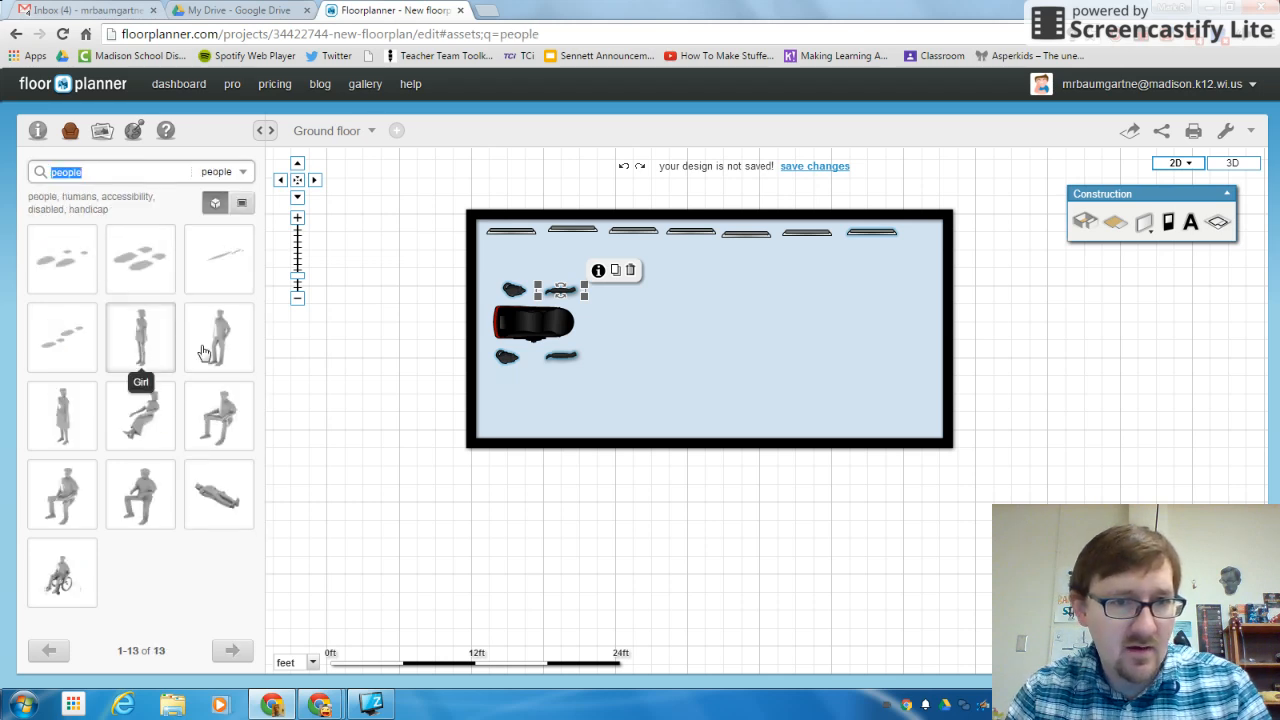
{"action": "left_click_drag", "start_coordinate": [214, 338], "coordinate": [637, 333]}
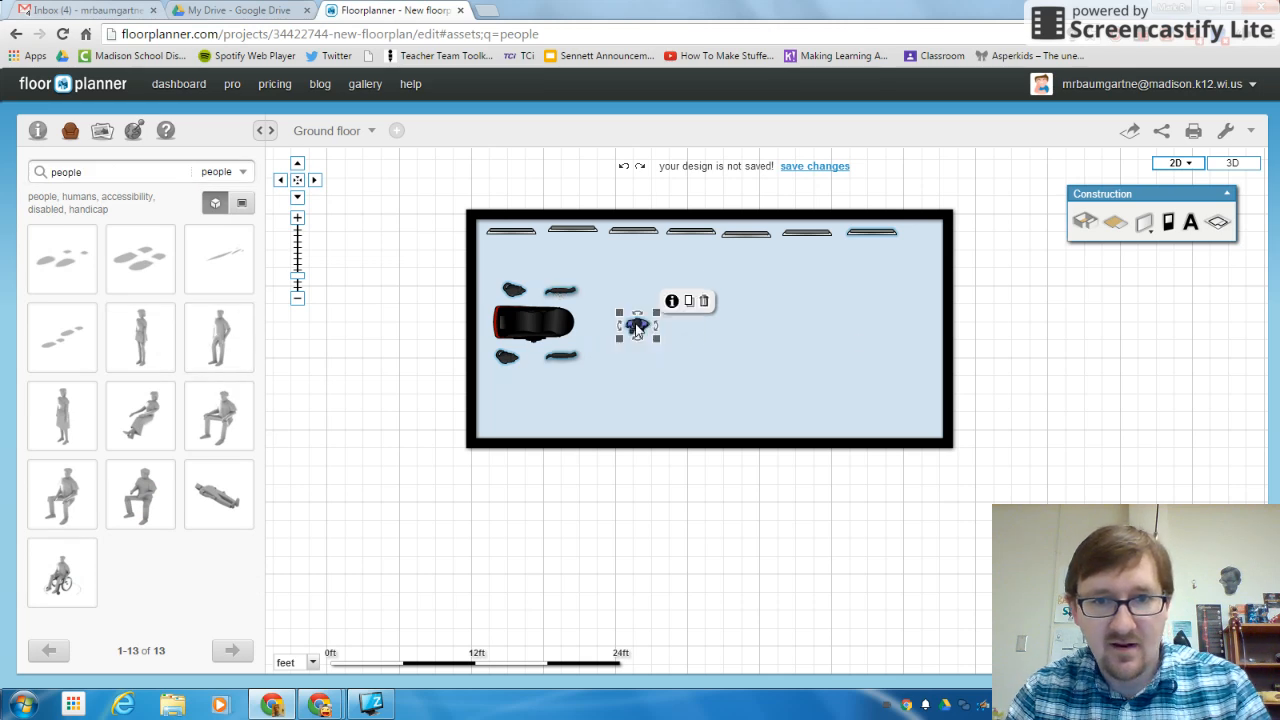
{"action": "left_click", "coordinate": [1021, 308]}
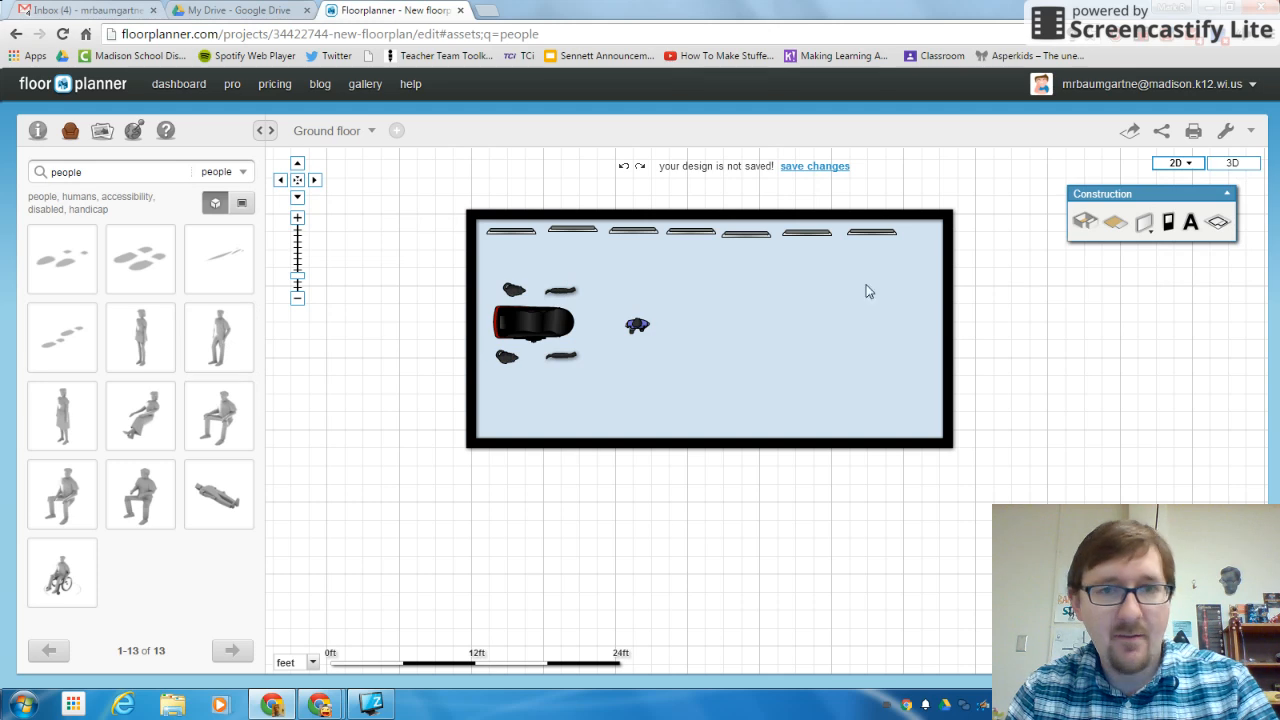
- Show the room in 3D and orbit around it to examine the bed, animals, person and row of TVs
{"action": "left_click", "coordinate": [1238, 164]}
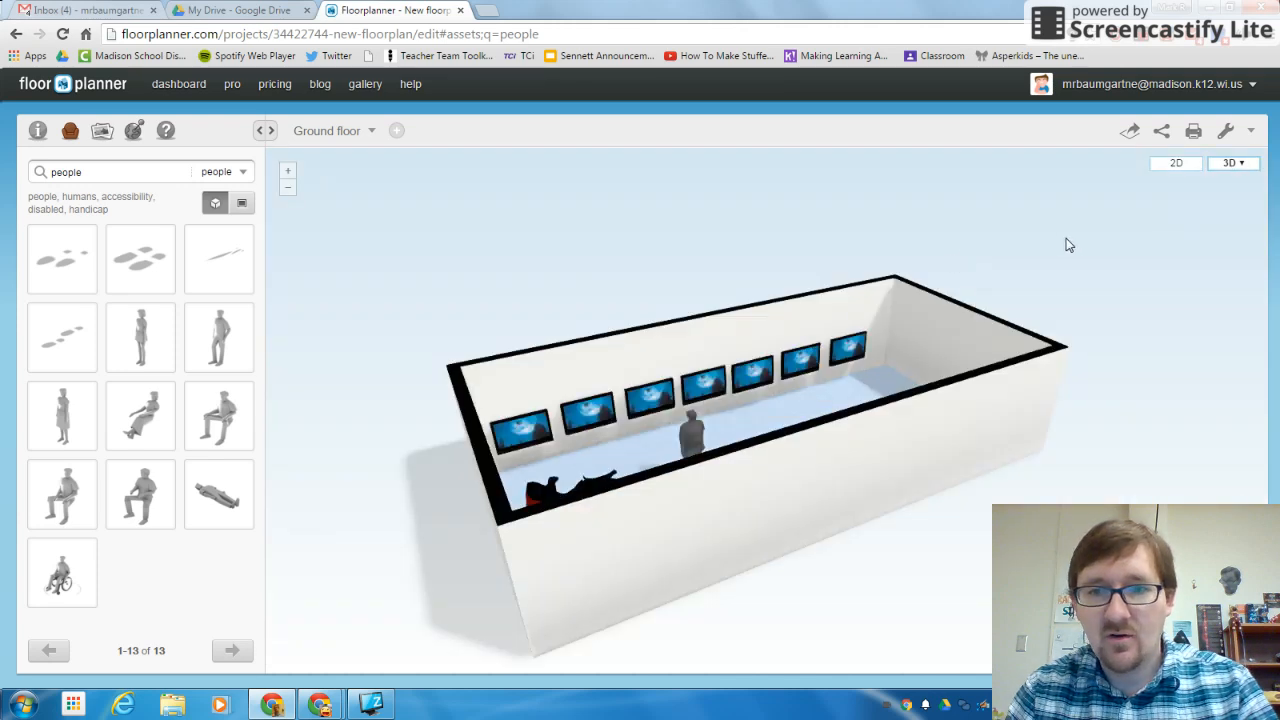
{"action": "left_click_drag", "start_coordinate": [1066, 279], "coordinate": [1066, 334]}
{"action": "left_click_drag", "start_coordinate": [1012, 373], "coordinate": [1071, 291]}
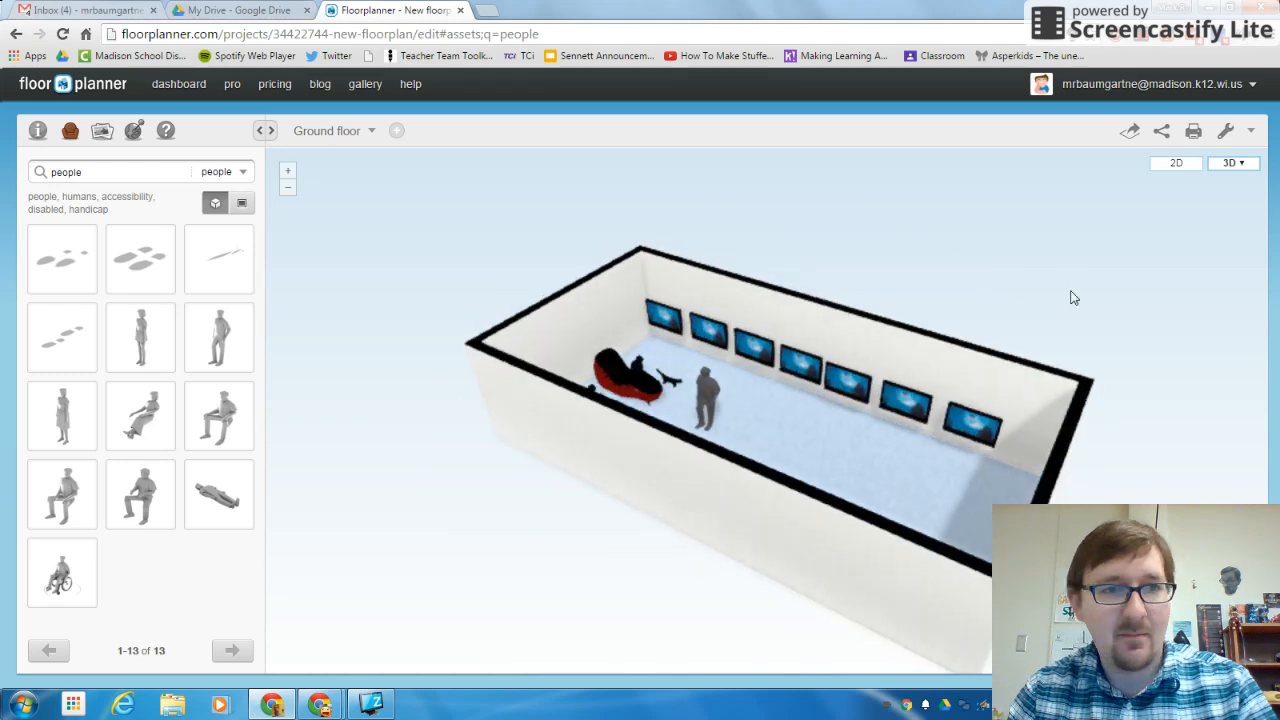